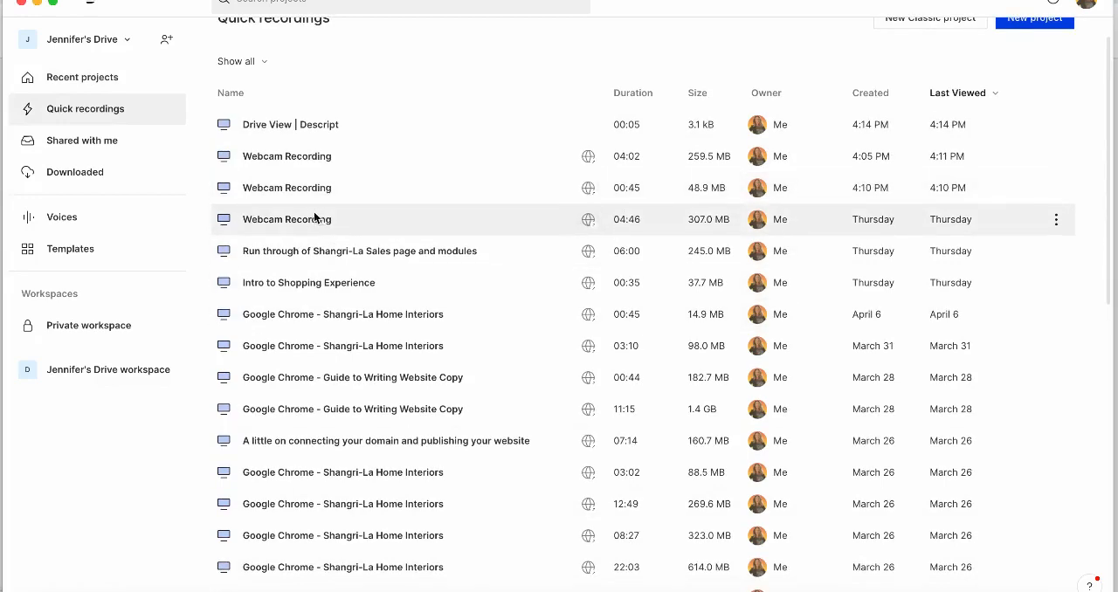
Copy the 04:02 webcam recording into a new project and place the cursor at the end of its transcript.
{"action": "left_click", "coordinate": [299, 159]}
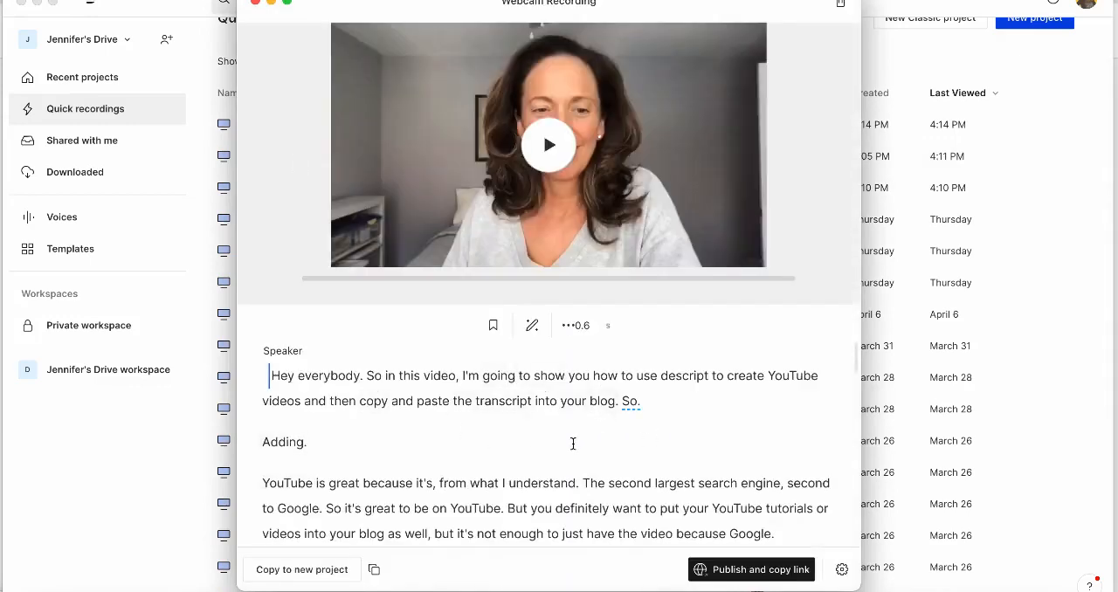
{"action": "left_click", "coordinate": [308, 573]}
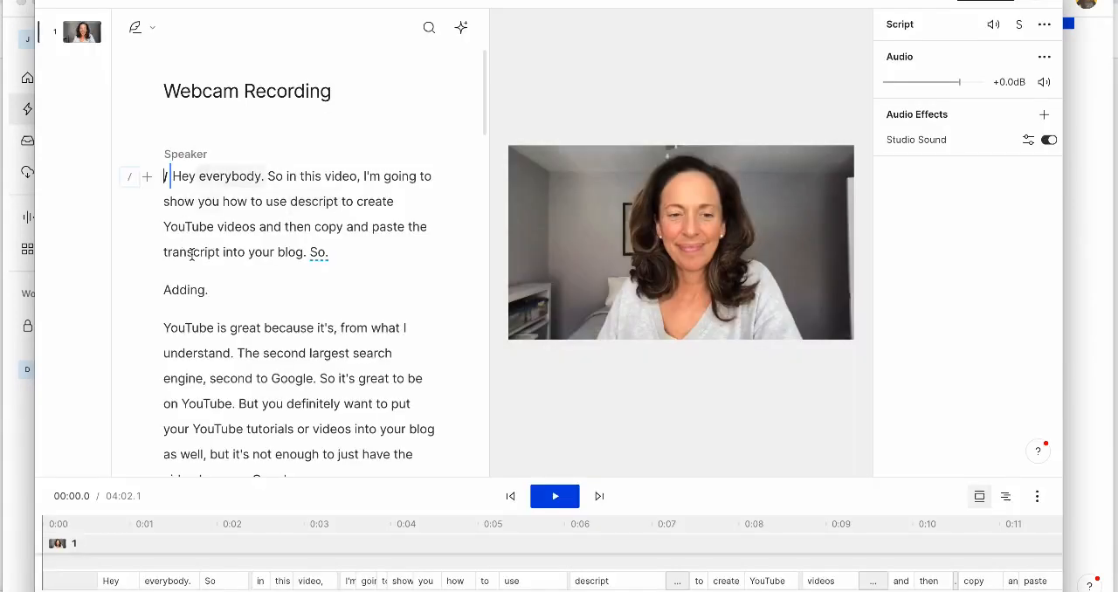
{"action": "scroll", "coordinate": [310, 295], "scroll_direction": "down", "scroll_amount": 3}
{"action": "scroll", "coordinate": [311, 295], "scroll_direction": "down", "scroll_amount": 15}
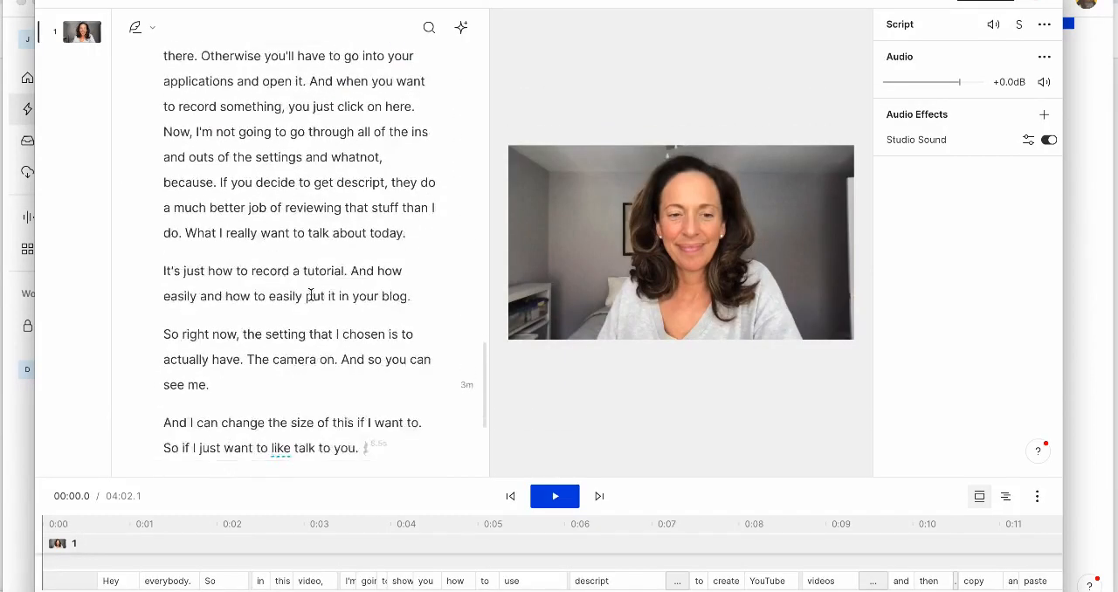
{"action": "left_click", "coordinate": [305, 394]}
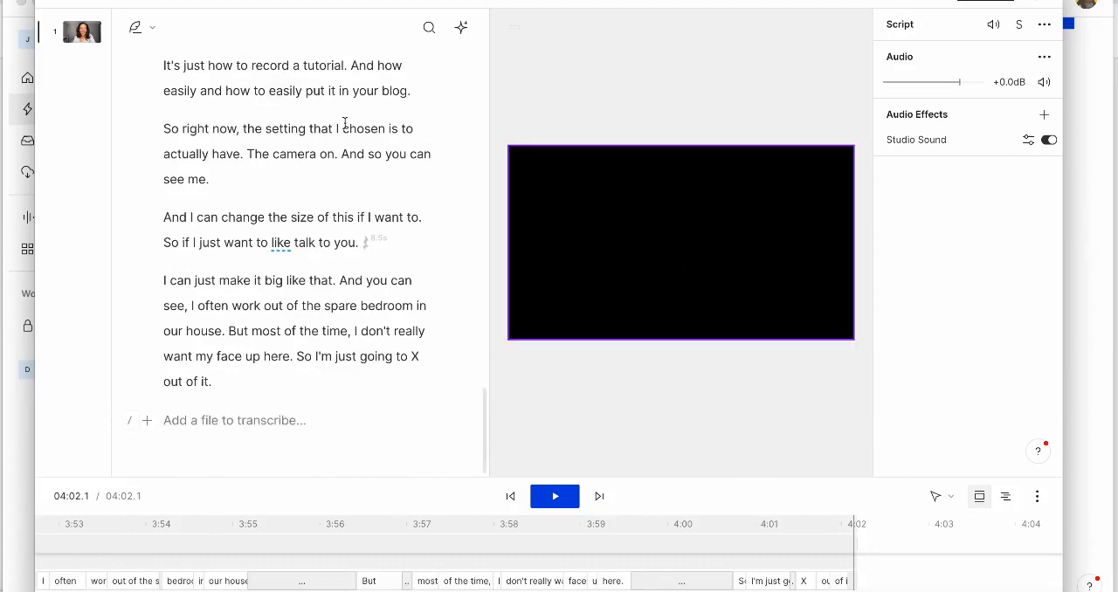
Return to Quick recordings, open the 00:45 webcam recording and copy its contents.
{"action": "left_click", "coordinate": [125, 3]}
{"action": "left_click", "coordinate": [155, 31]}
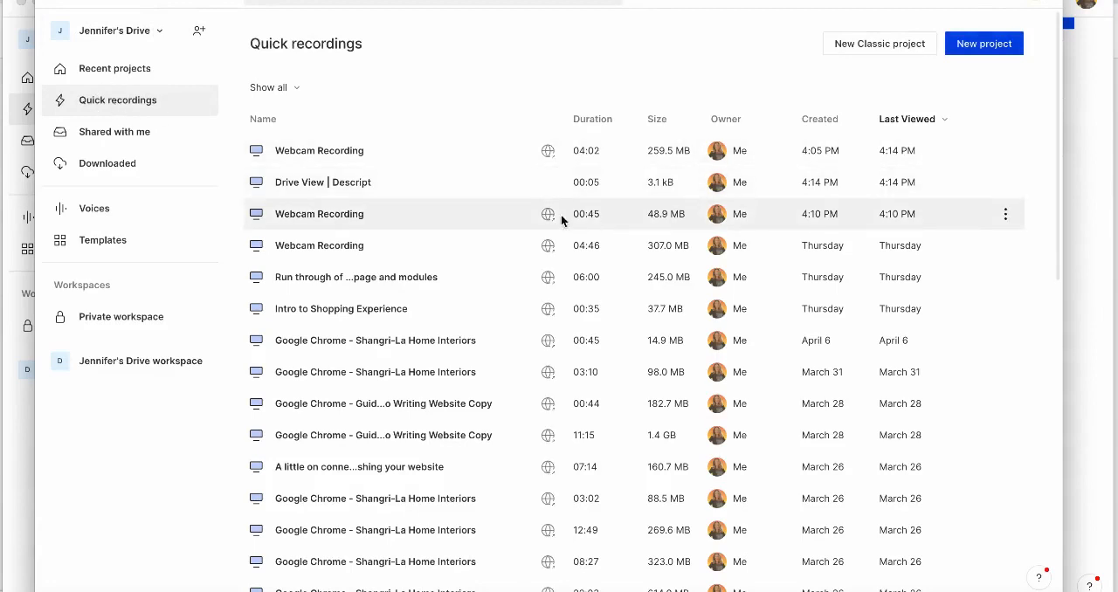
{"action": "left_click", "coordinate": [318, 219]}
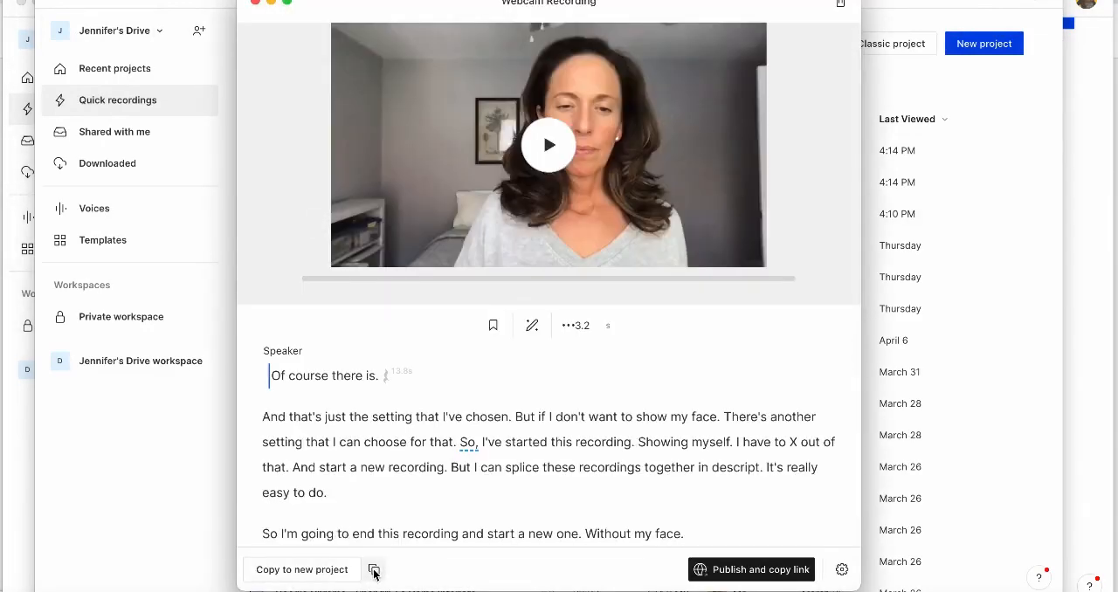
Reopen the Webcam Recording project from the recent projects and paste the copied 00:45 recording at the end of the script.
{"action": "left_click", "coordinate": [119, 68]}
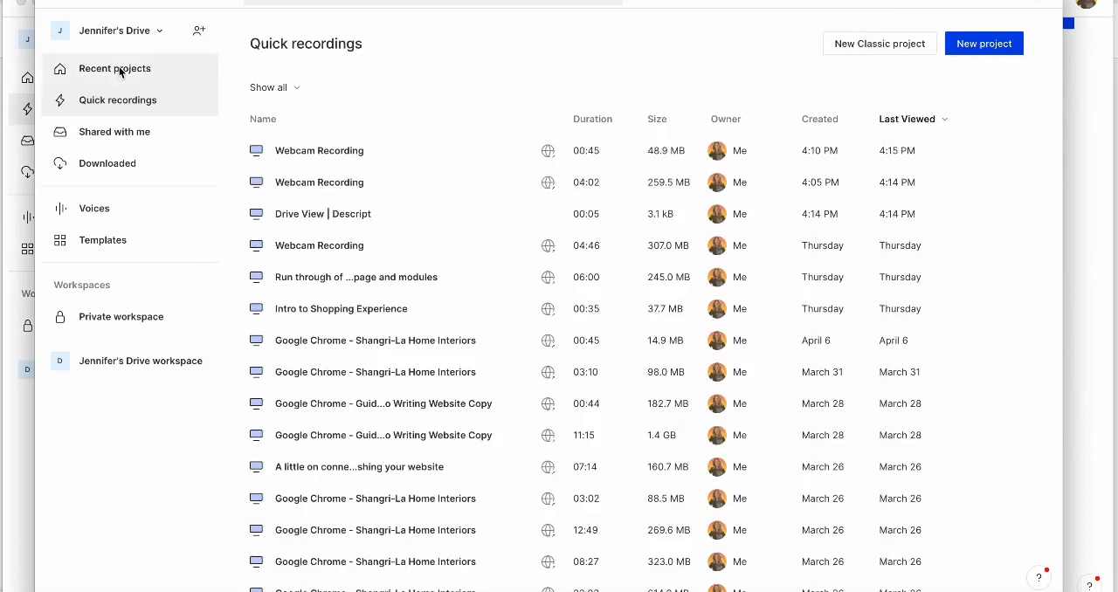
{"action": "left_click", "coordinate": [119, 70]}
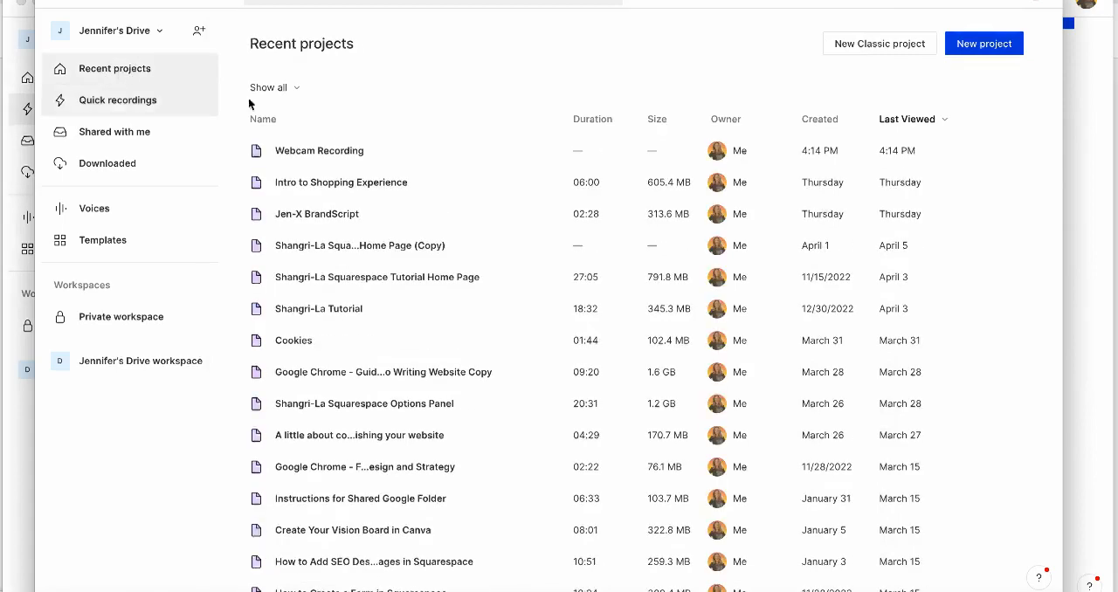
{"action": "left_click", "coordinate": [330, 150]}
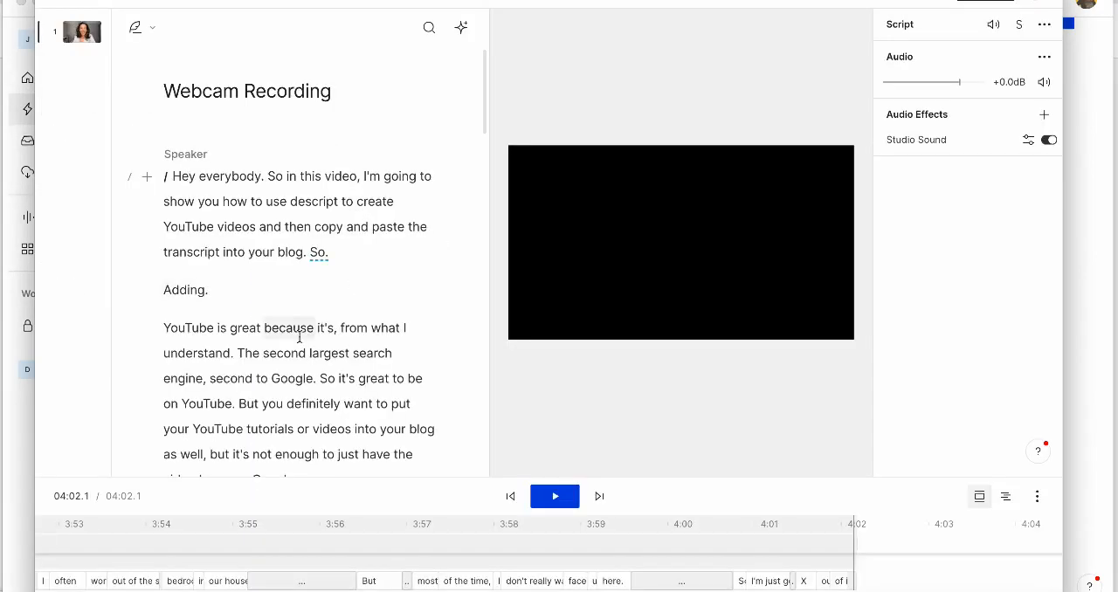
{"action": "scroll", "coordinate": [300, 338], "scroll_direction": "down", "scroll_amount": 20}
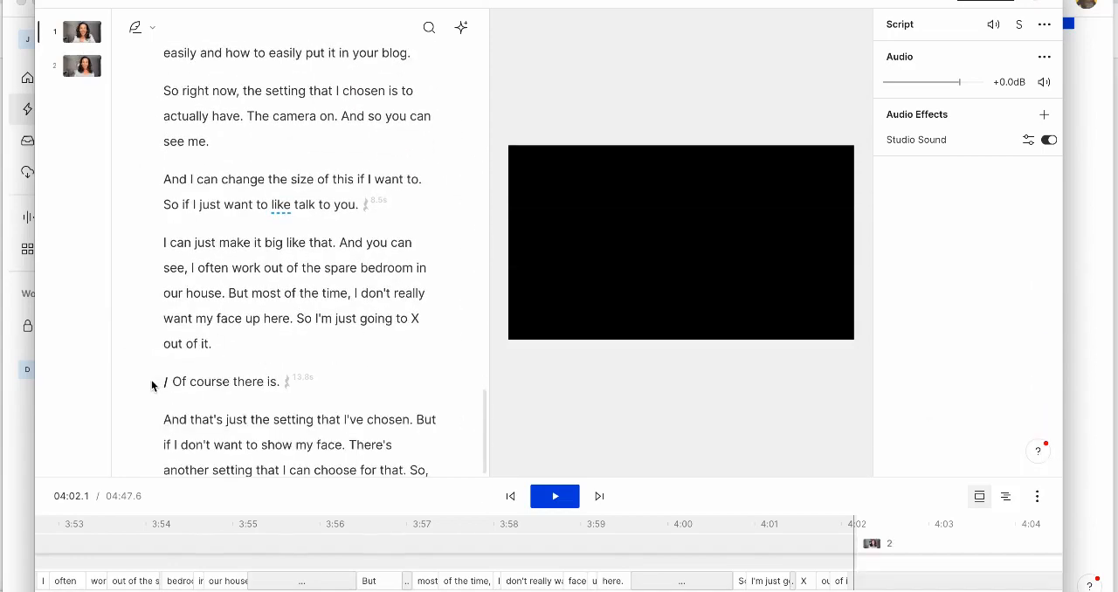
Shorten all word gaps of 1s or more in the script to 1 sec.
{"action": "scroll", "coordinate": [218, 317], "scroll_direction": "up", "scroll_amount": 20}
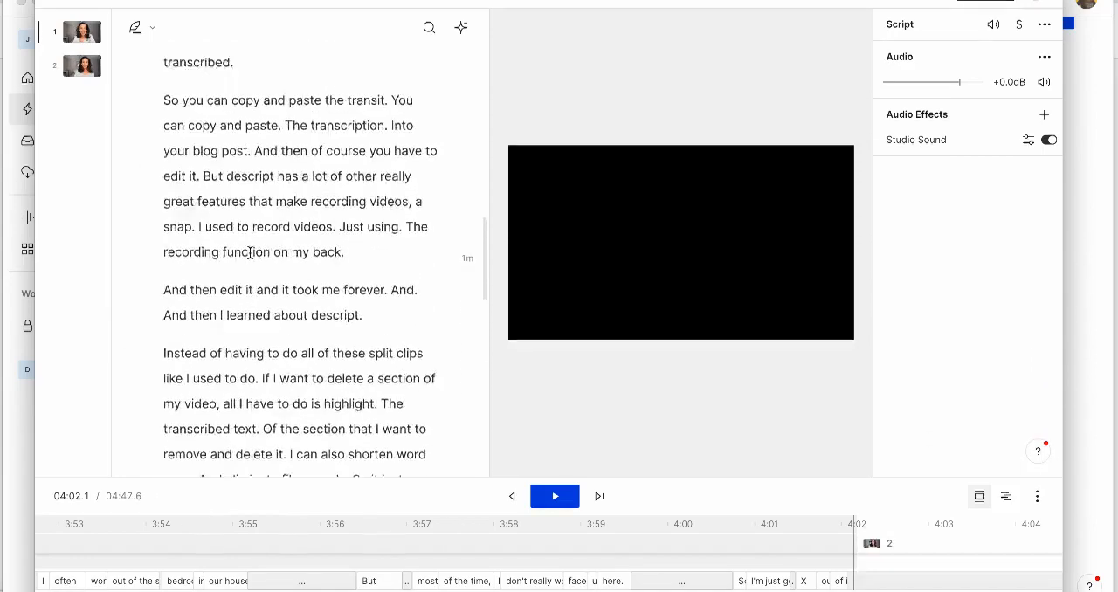
{"action": "left_click", "coordinate": [338, 57]}
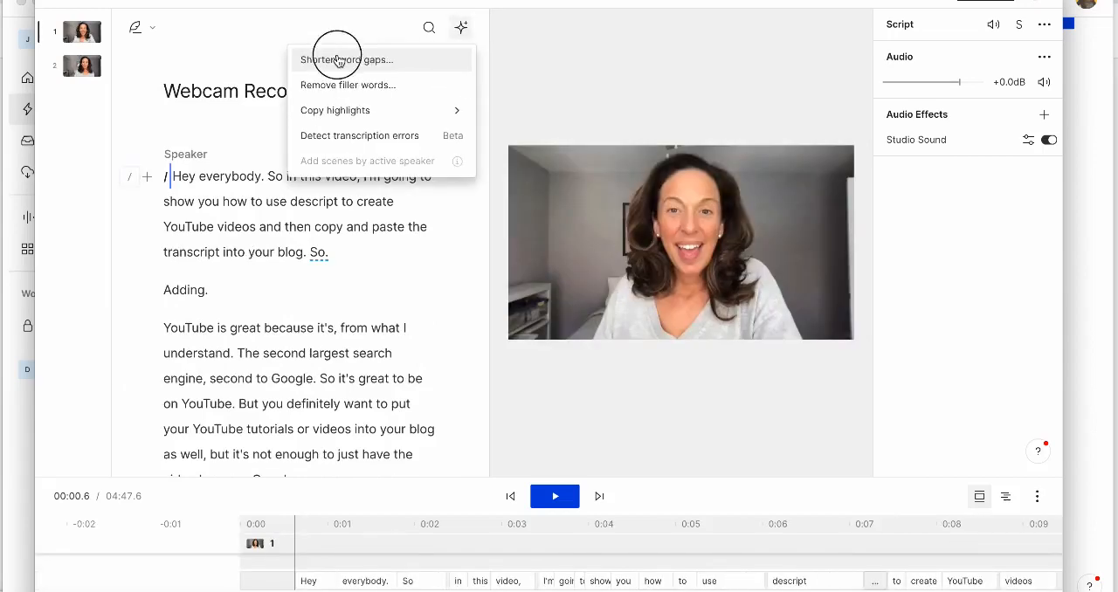
{"action": "left_click", "coordinate": [376, 117]}
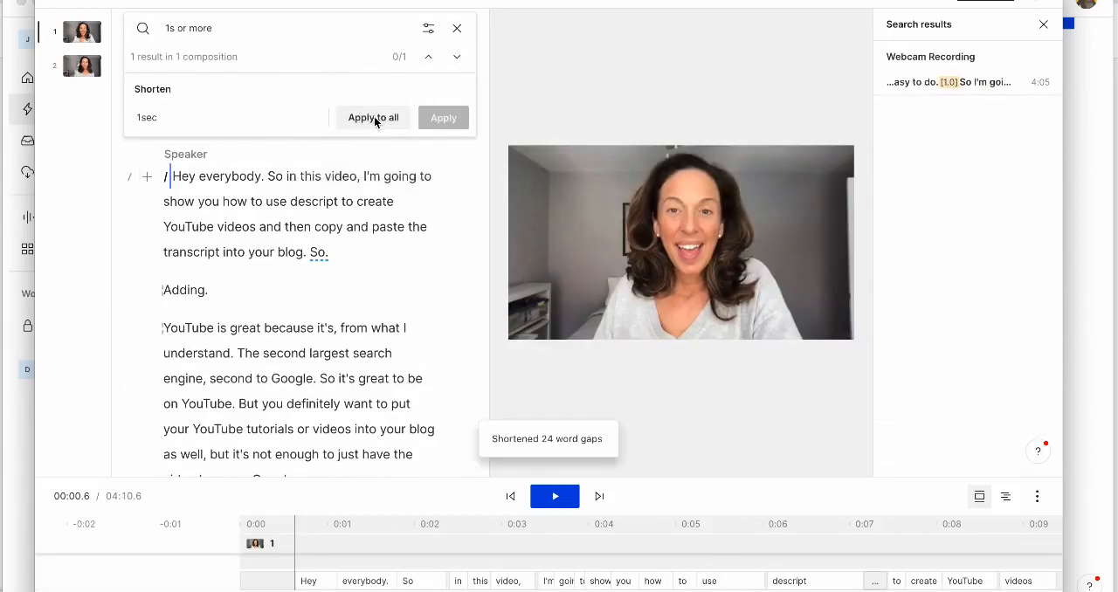
Search the script for filler words and delete all of them.
{"action": "left_click", "coordinate": [428, 28]}
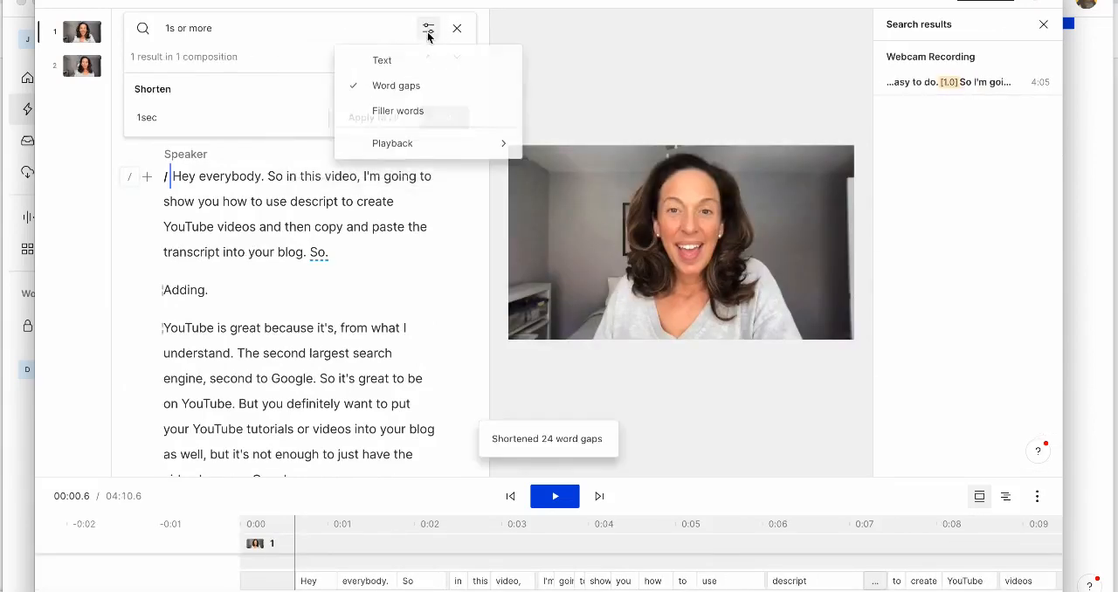
{"action": "left_click", "coordinate": [397, 111]}
{"action": "left_click", "coordinate": [384, 119]}
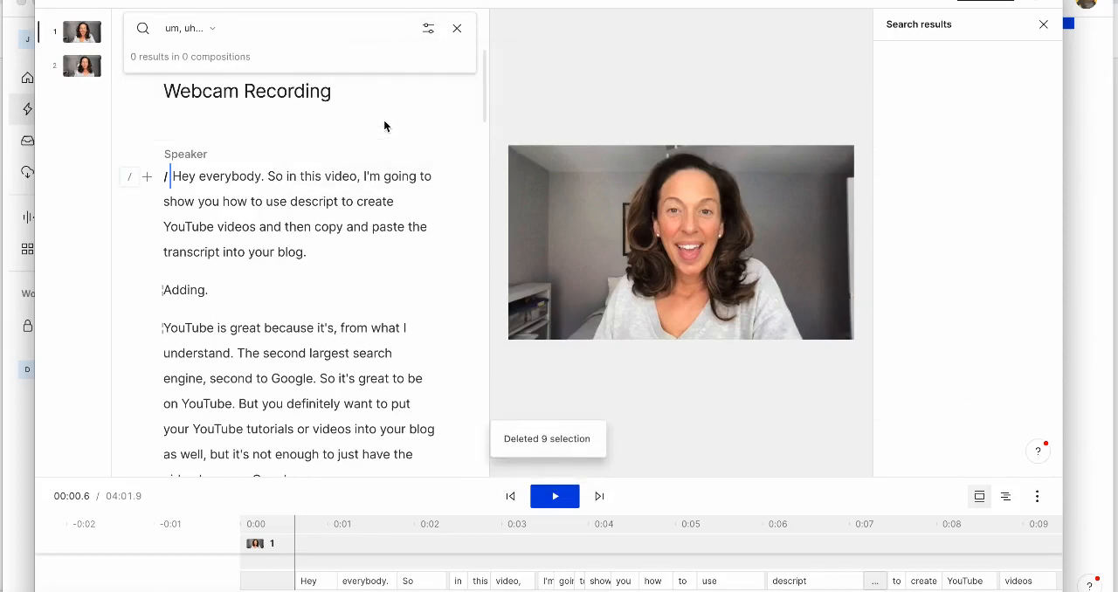
Play the video from the start and delete the stray word "Adding." from the transcript.
{"action": "left_click", "coordinate": [173, 175]}
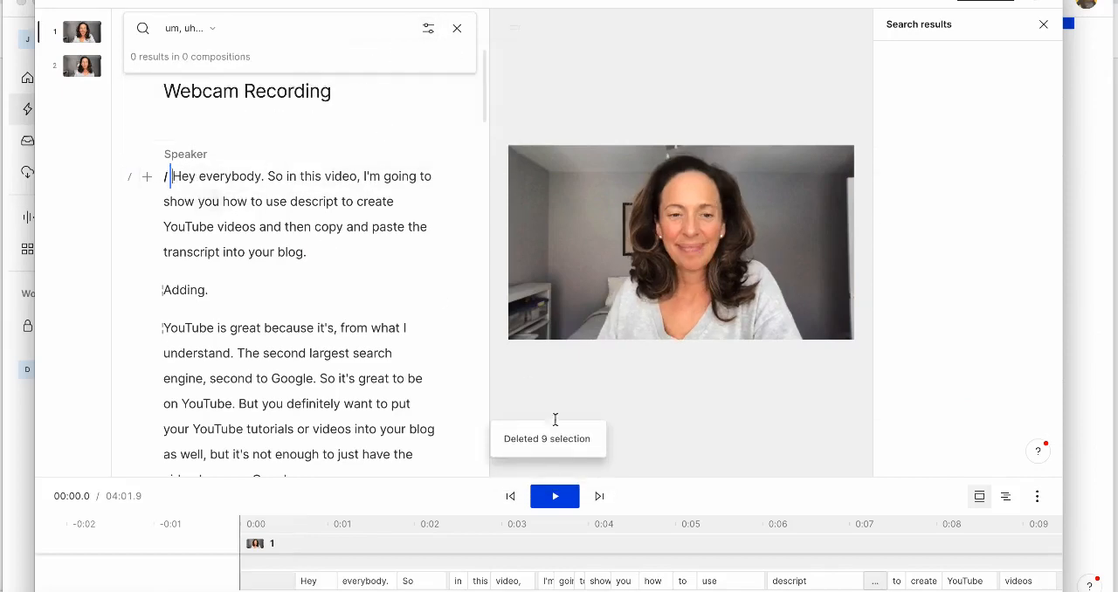
{"action": "left_click", "coordinate": [556, 496]}
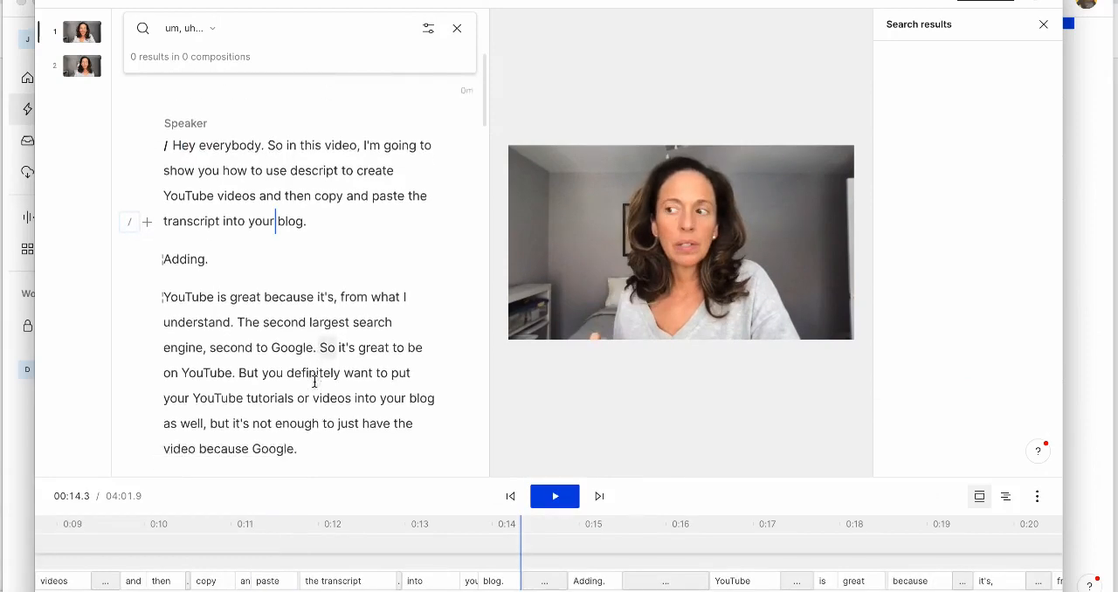
{"action": "scroll", "coordinate": [314, 382], "scroll_direction": "down", "scroll_amount": 2}
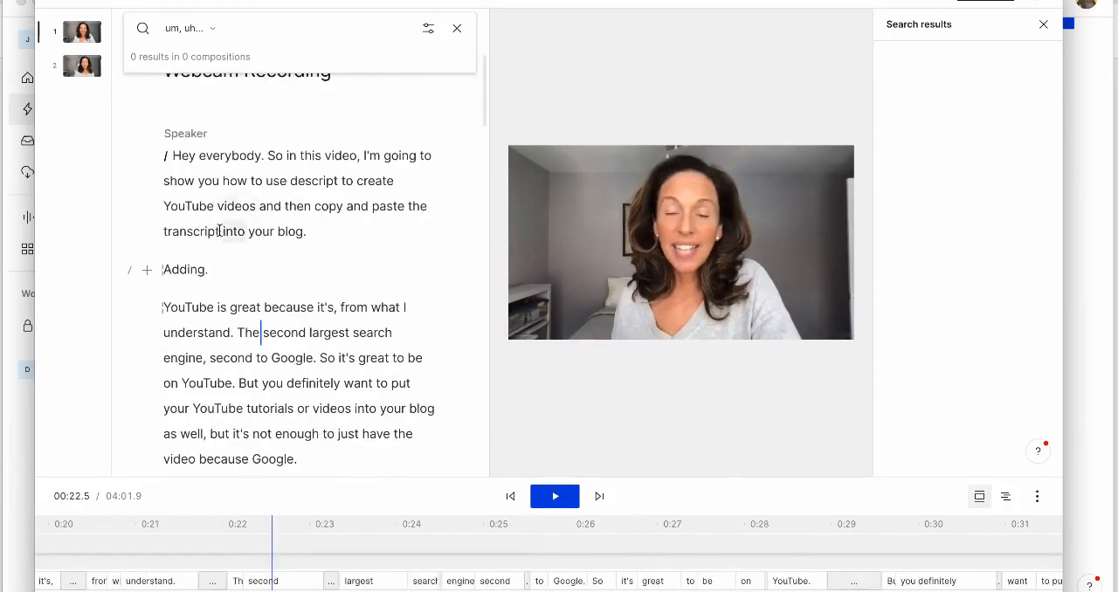
{"action": "left_click_drag", "start_coordinate": [218, 267], "coordinate": [137, 267]}
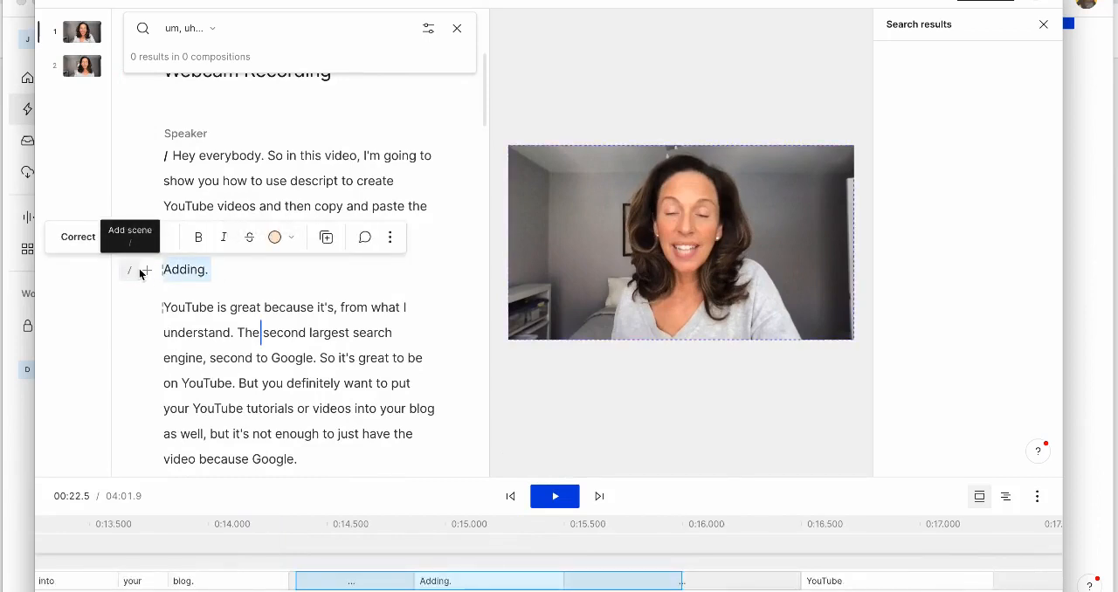
{"action": "key", "text": "BackSpace"}
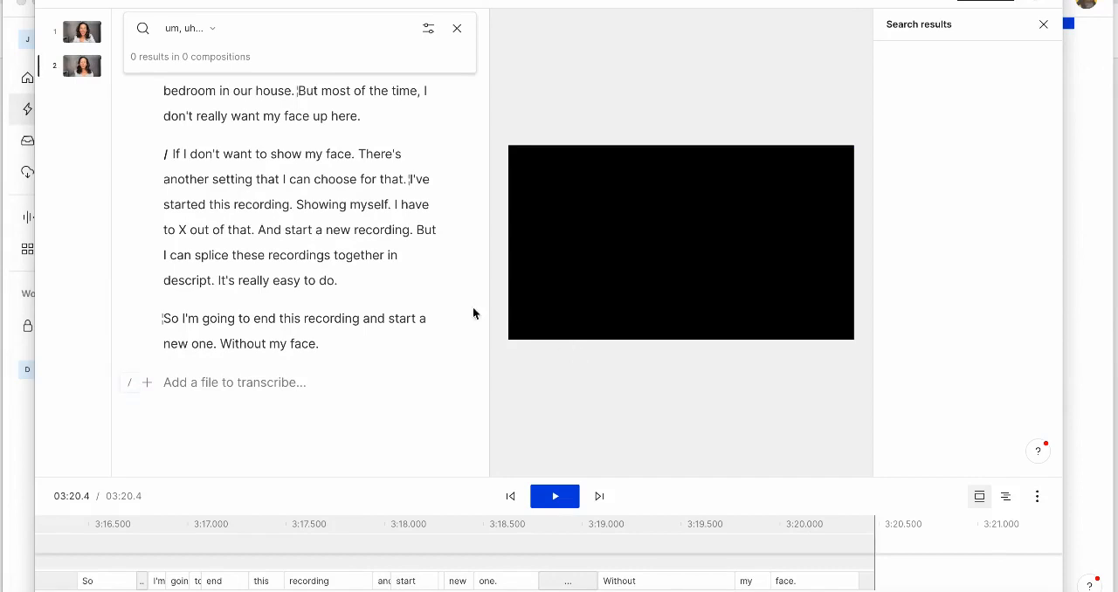
Highlight the sentences "I can splice these recordings together in descript. It's really easy to do." in the second scene and clear the selection.
{"action": "left_click_drag", "start_coordinate": [165, 255], "coordinate": [376, 294]}
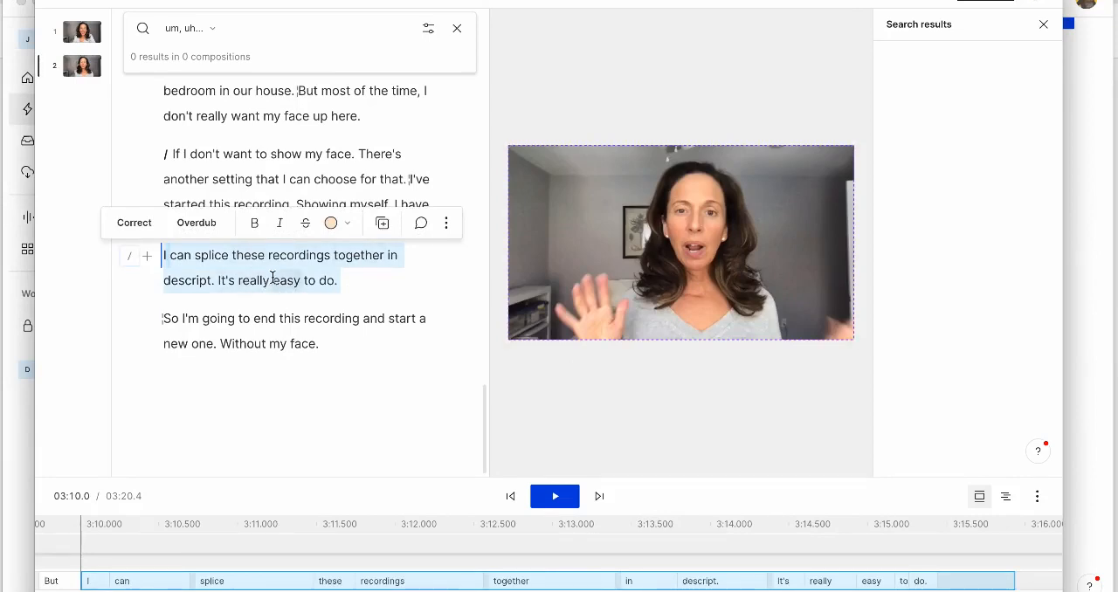
{"action": "left_click", "coordinate": [414, 381]}
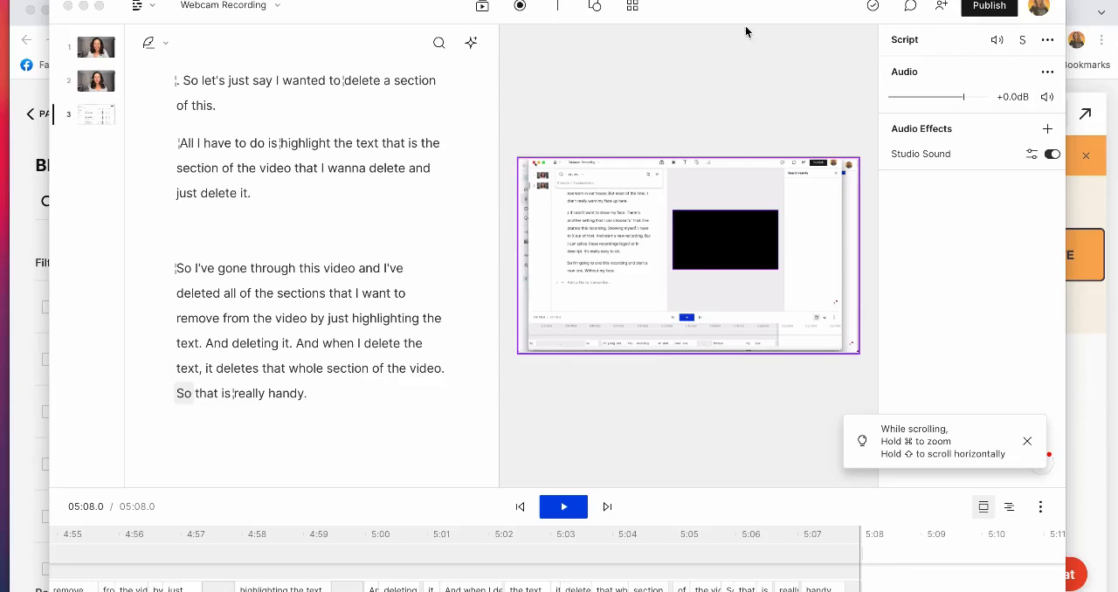
Export the current composition as a 720p, medium-quality MP4 named "How to Use Descript to Create a Blog post" to the iCloud Desktop.
{"action": "left_click", "coordinate": [1000, 13]}
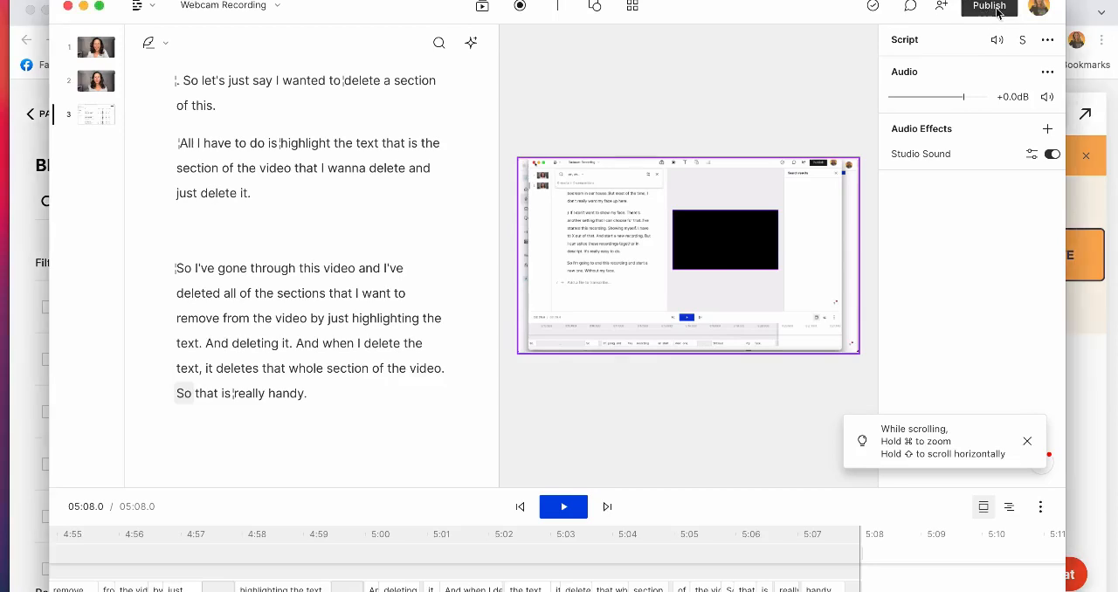
{"action": "left_click", "coordinate": [1000, 11]}
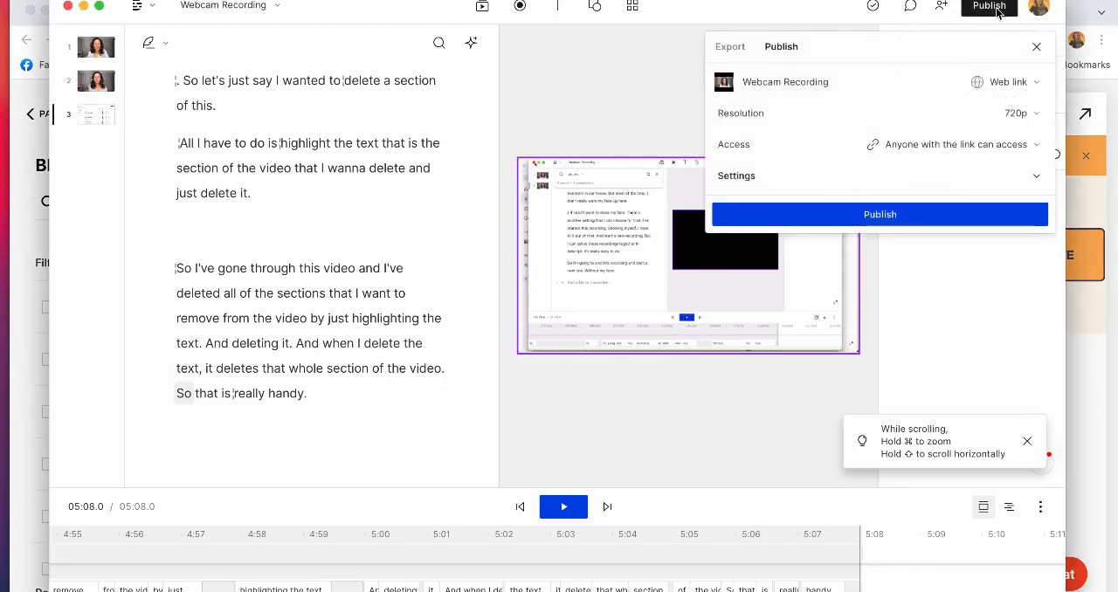
{"action": "left_click", "coordinate": [731, 48]}
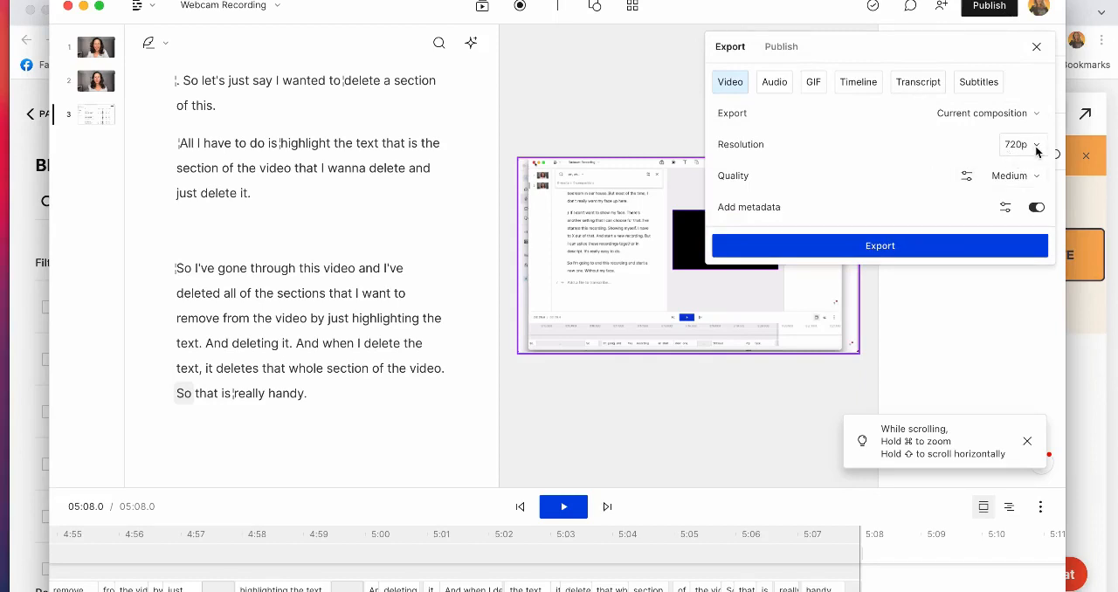
{"action": "left_click", "coordinate": [889, 248]}
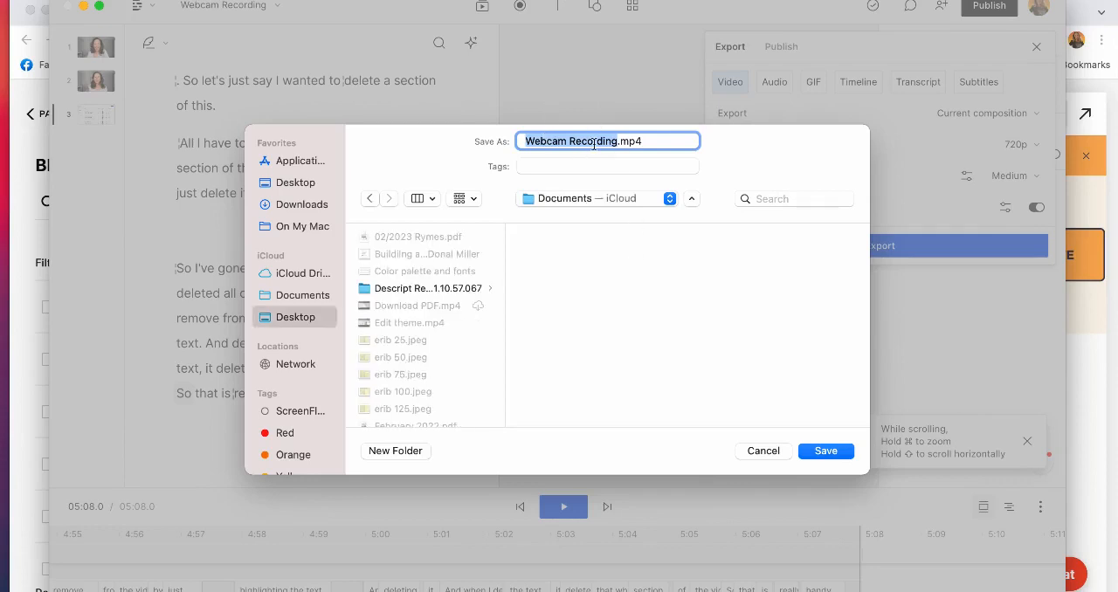
{"action": "type", "text": "Descript to Create a Blog post"}
{"action": "left_click", "coordinate": [823, 449]}
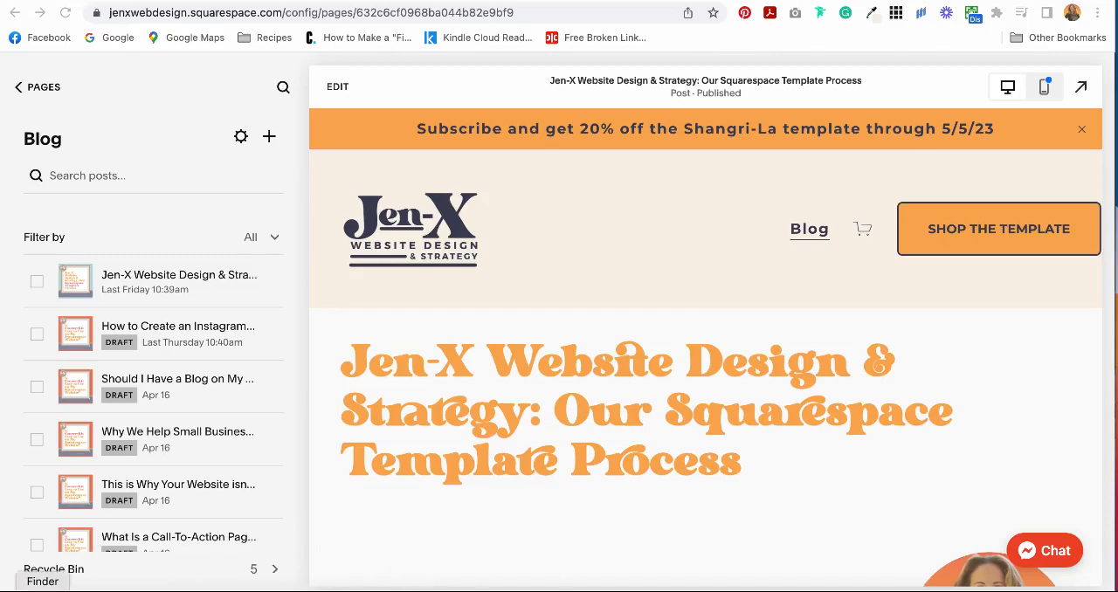
Open the HandBrake-1.5.1 disk image from the Applications folder and launch HandBrake, allowing the downloaded app to open.
{"action": "left_click", "coordinate": [42, 590]}
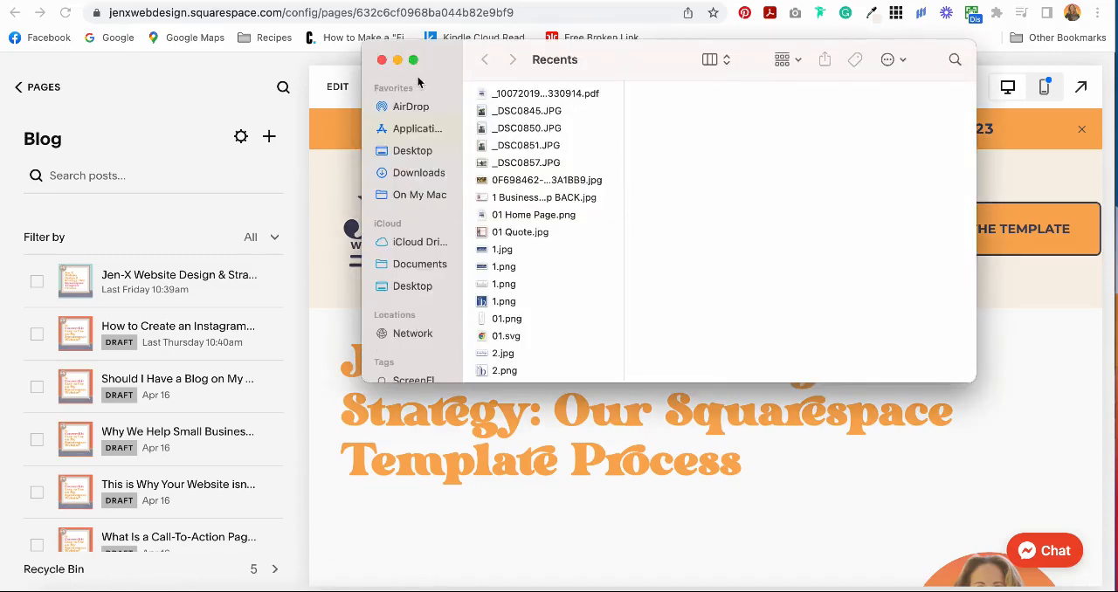
{"action": "left_click", "coordinate": [417, 131]}
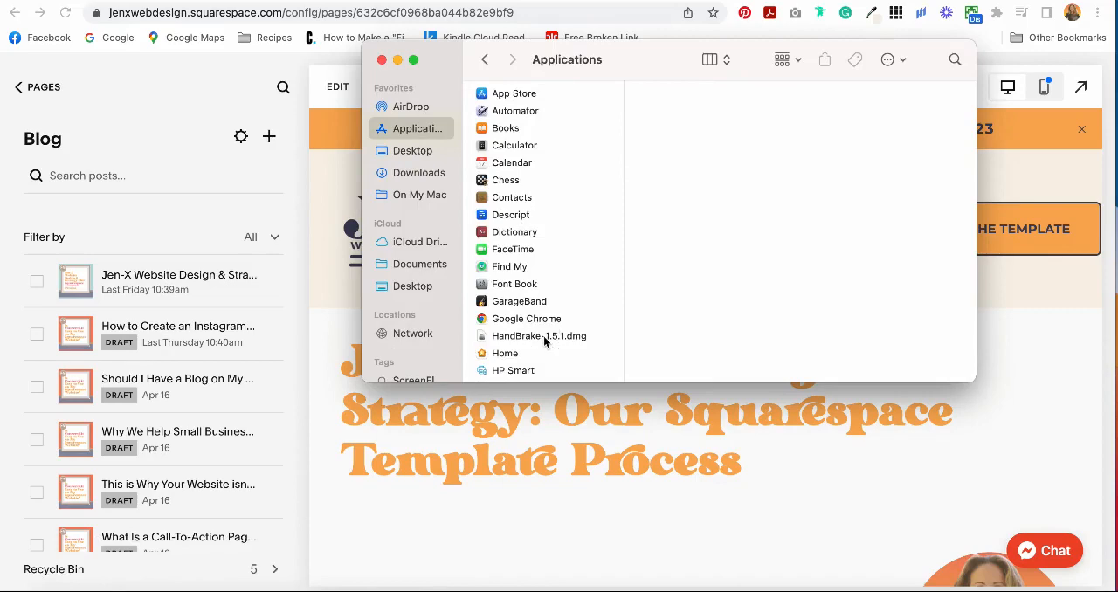
{"action": "left_click", "coordinate": [545, 339]}
{"action": "double_click", "coordinate": [546, 339]}
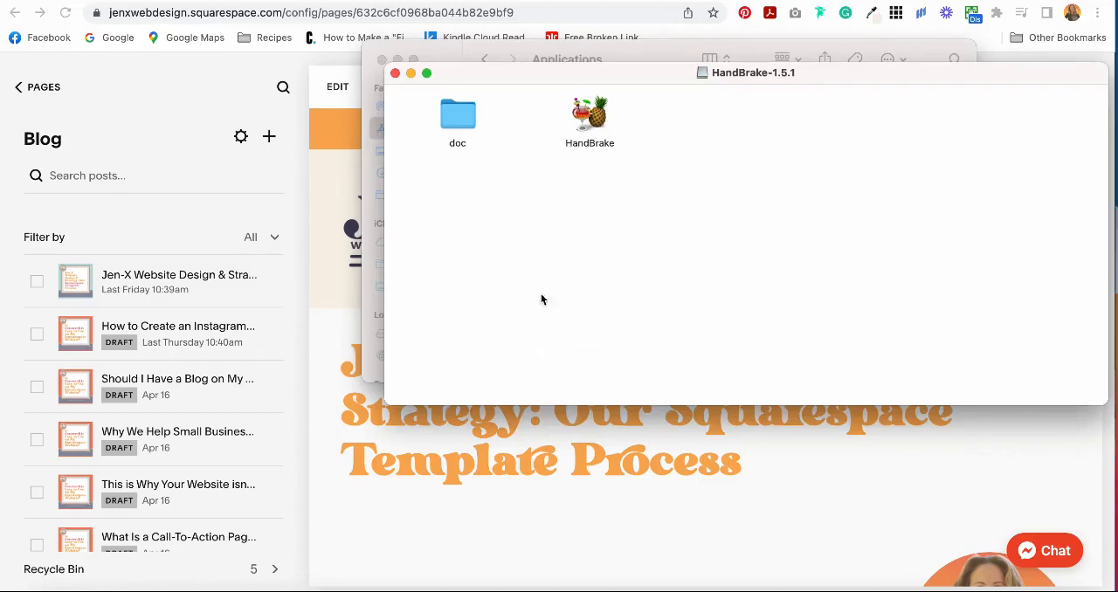
{"action": "left_click", "coordinate": [589, 122]}
{"action": "double_click", "coordinate": [589, 122]}
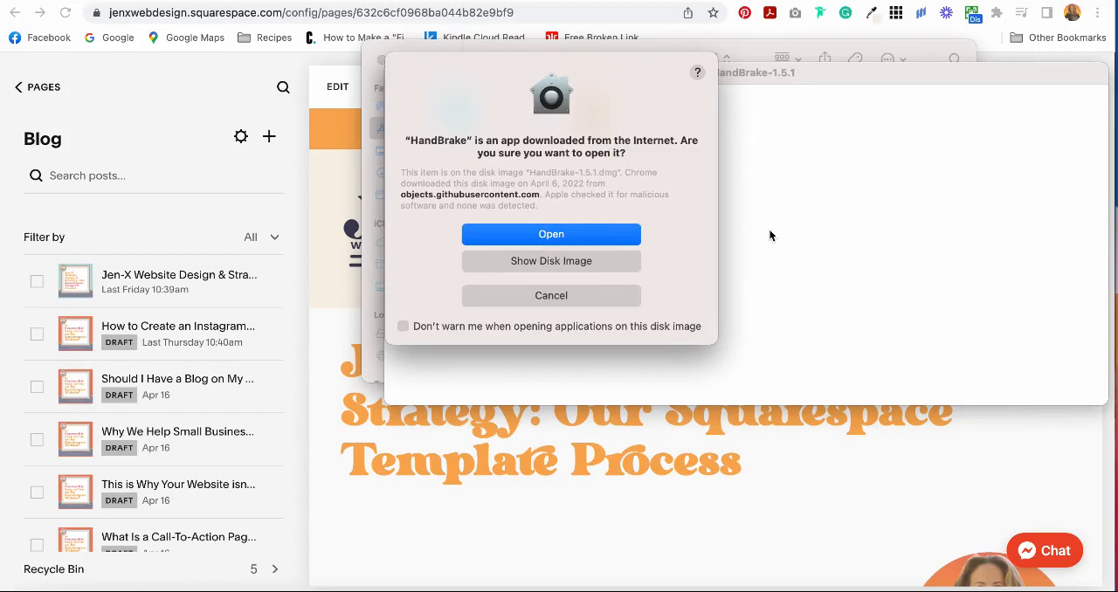
{"action": "left_click", "coordinate": [559, 234]}
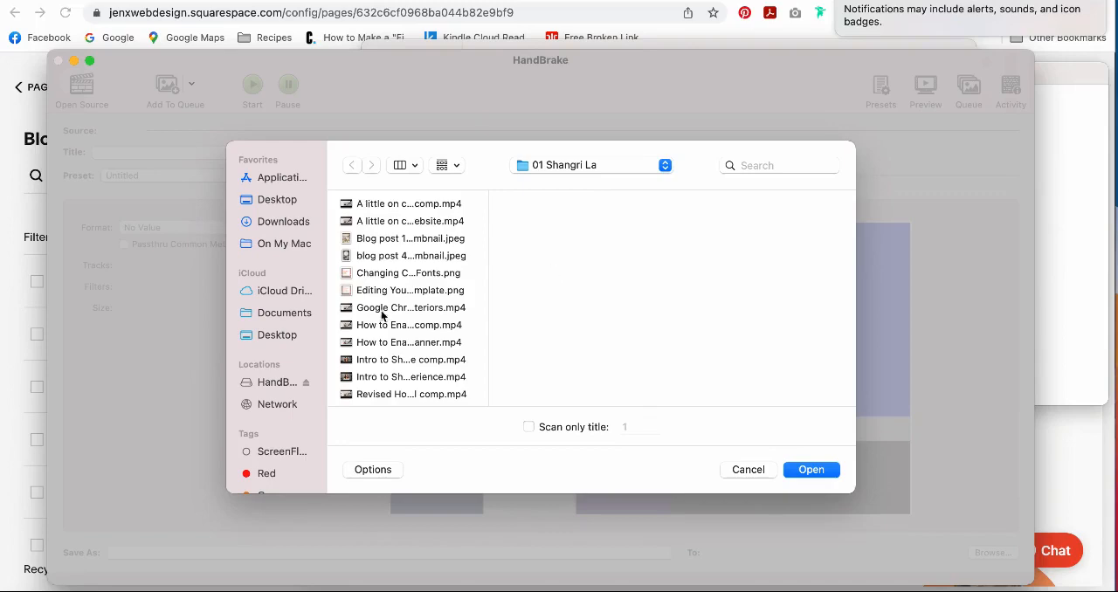
Load "How to Use Descript to Create a Blog post.mp4" from the iCloud Desktop as the source video.
{"action": "left_click", "coordinate": [277, 334]}
{"action": "left_click", "coordinate": [390, 382]}
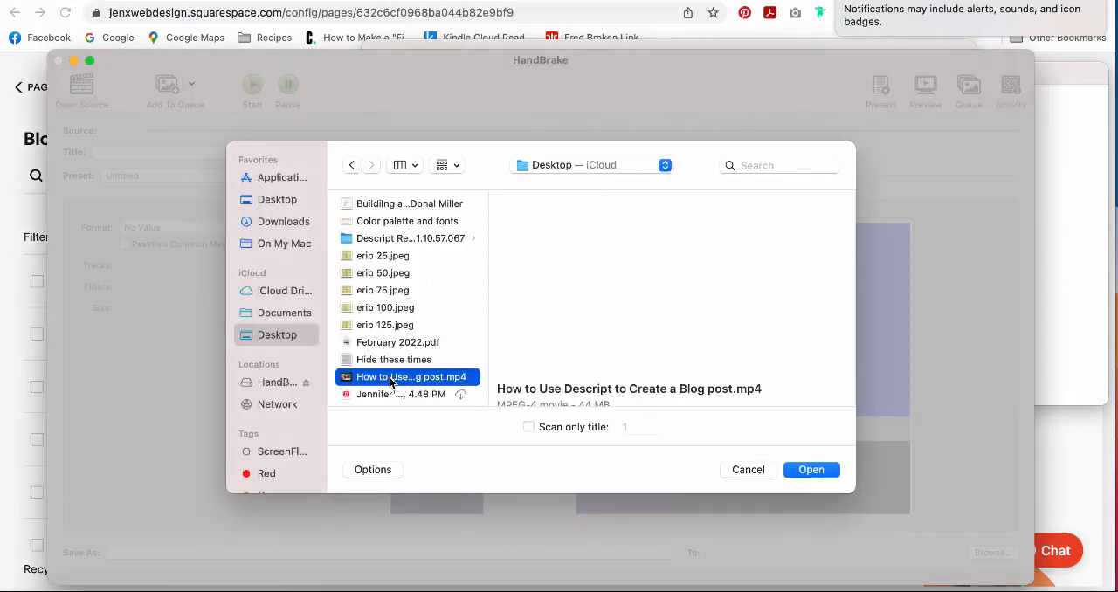
{"action": "left_click", "coordinate": [813, 473]}
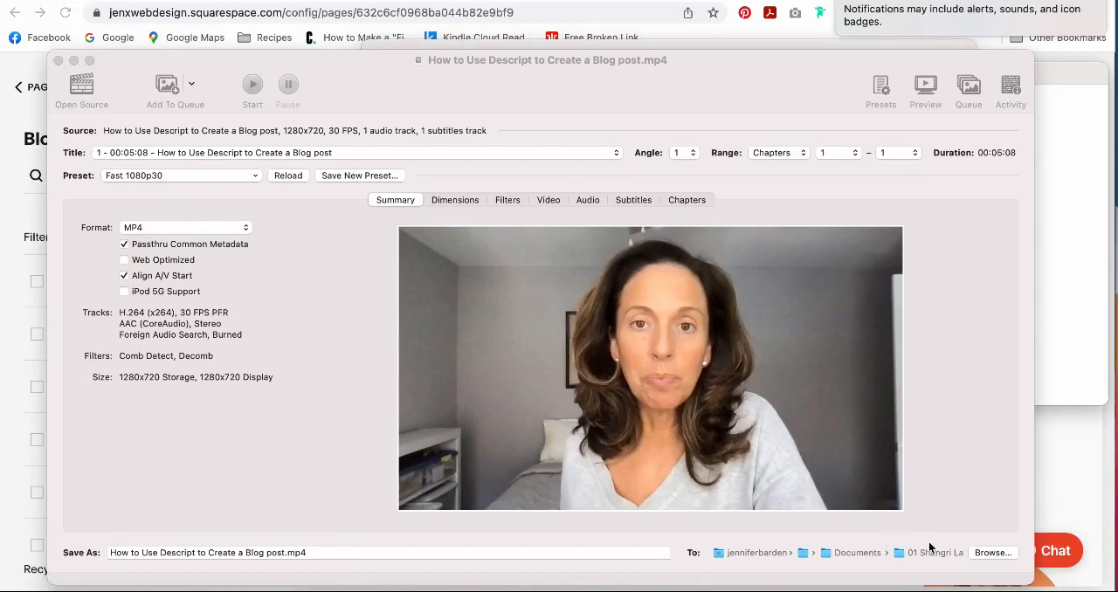
Encode the video to the iCloud Desktop under the file name "How to Use Descript to Create a Blog post comp.mp4".
{"action": "left_click", "coordinate": [285, 554]}
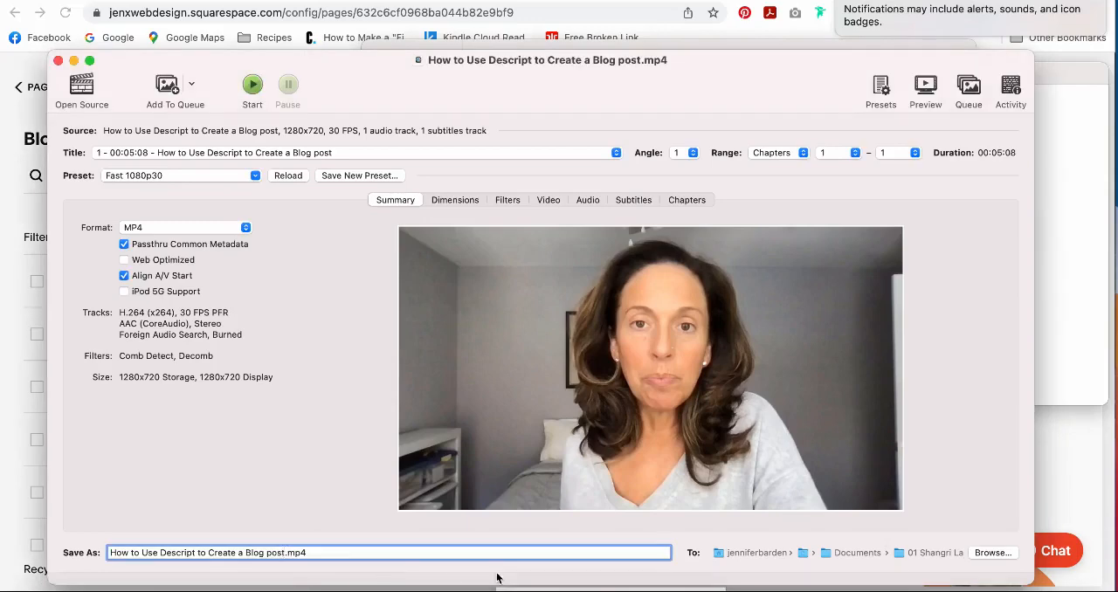
{"action": "type", "text": "comp"}
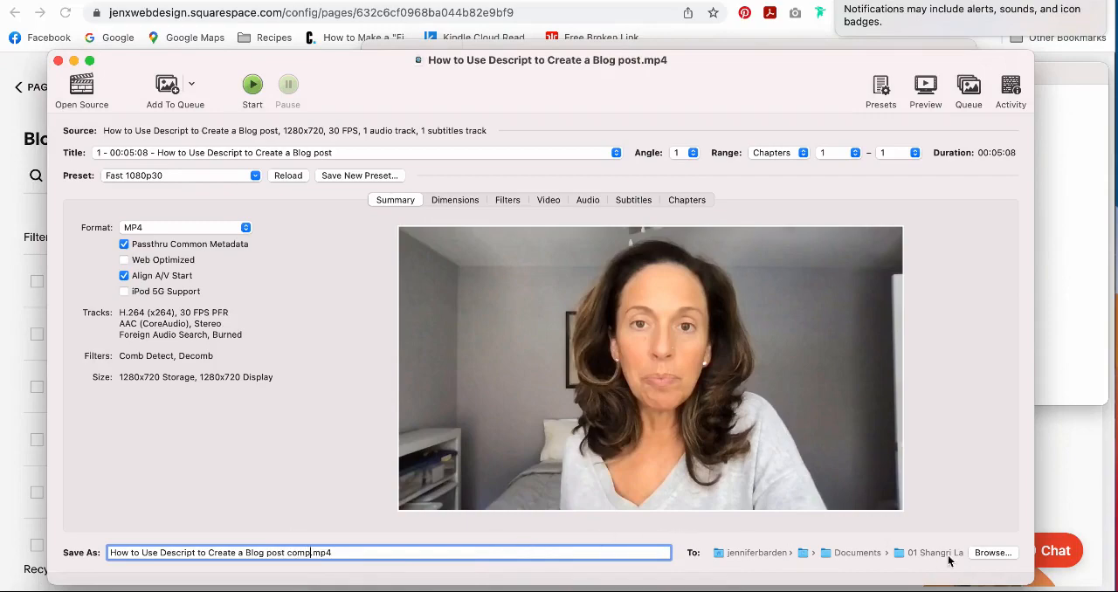
{"action": "left_click", "coordinate": [993, 556]}
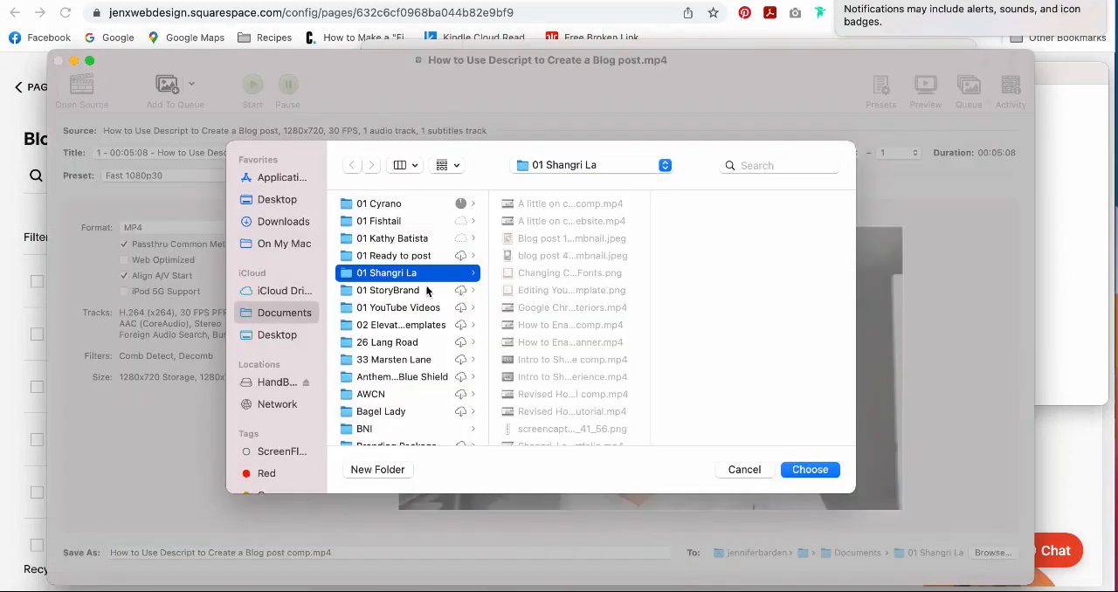
{"action": "left_click", "coordinate": [290, 340]}
{"action": "left_click", "coordinate": [811, 470]}
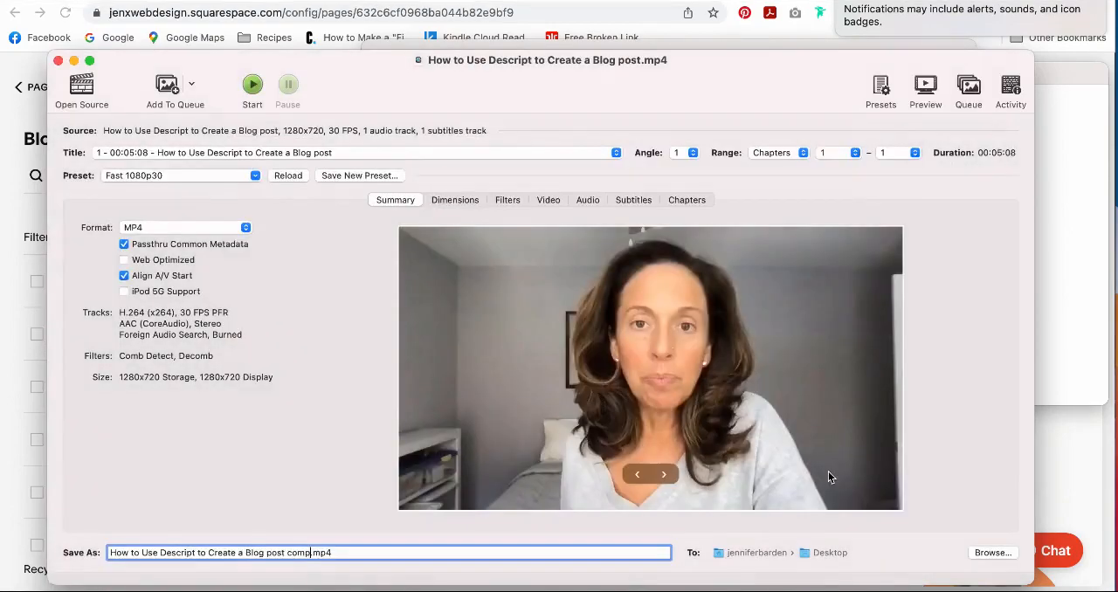
{"action": "left_click", "coordinate": [252, 85]}
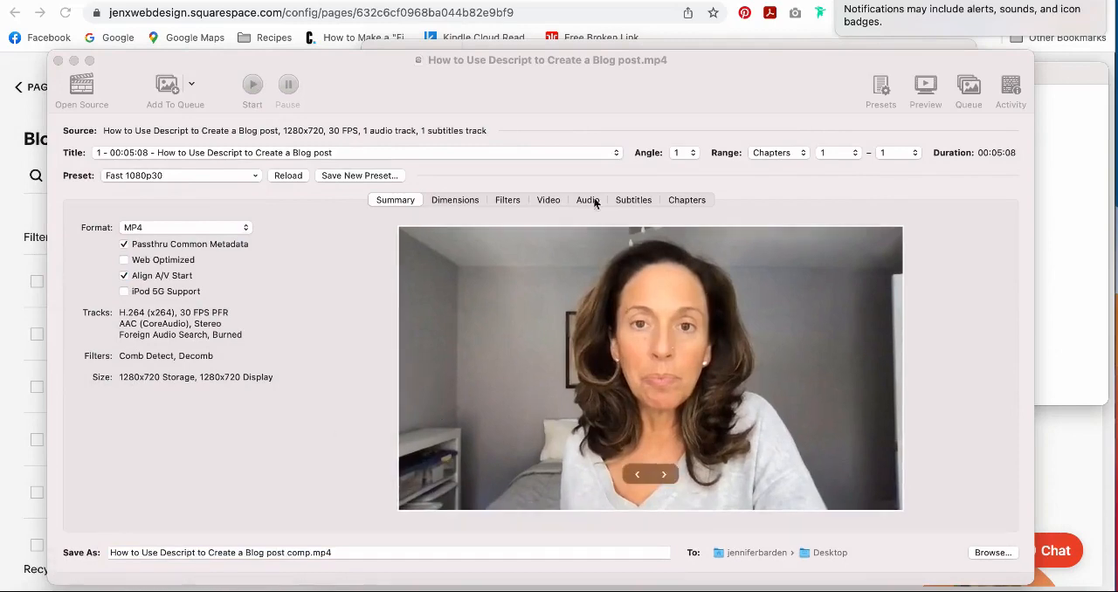
Close the HandBrake window, the HandBrake-1.5.1 disk image window and the Applications folder window.
{"action": "left_click", "coordinate": [57, 62]}
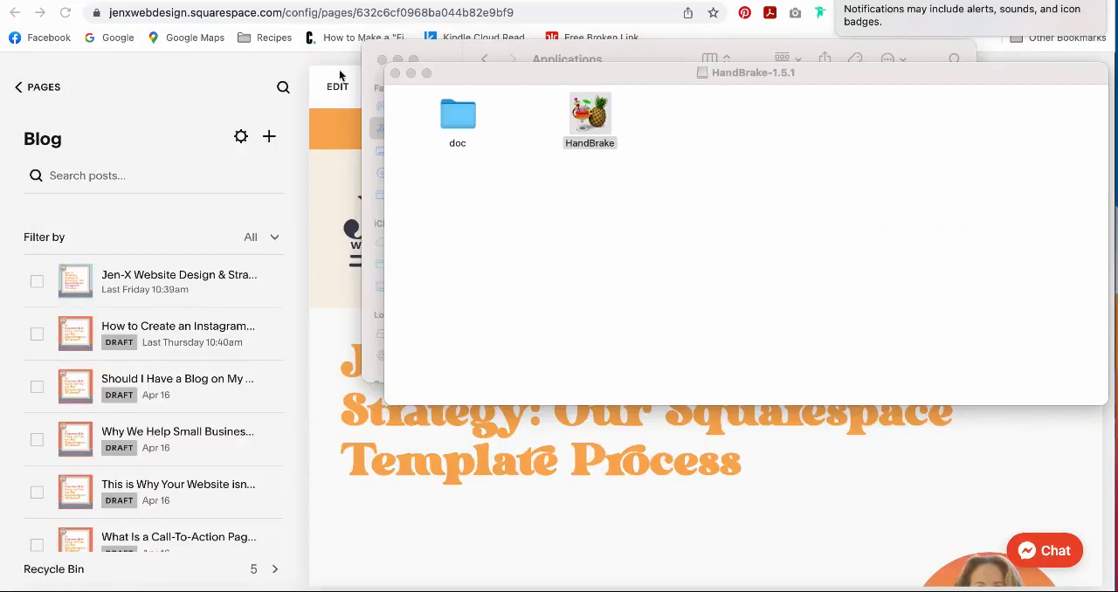
{"action": "left_click", "coordinate": [395, 73]}
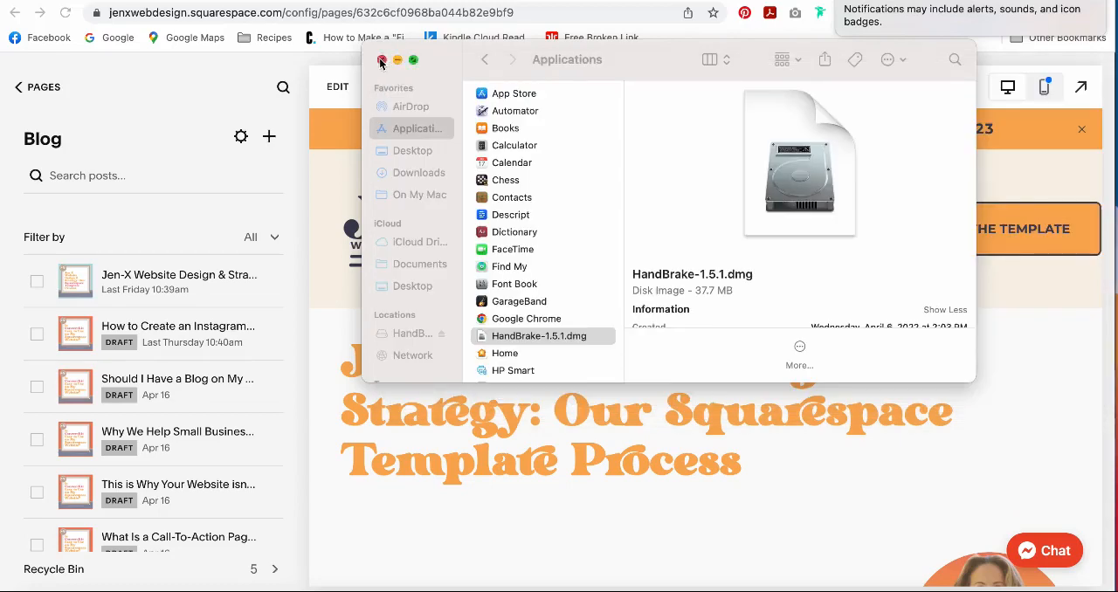
{"action": "left_click", "coordinate": [381, 60]}
Switch to the YouTube channel and upload "How to Use Descript to Create a Blog post comp.mp4" from the Desktop through YouTube Studio.
{"action": "left_click", "coordinate": [331, 2]}
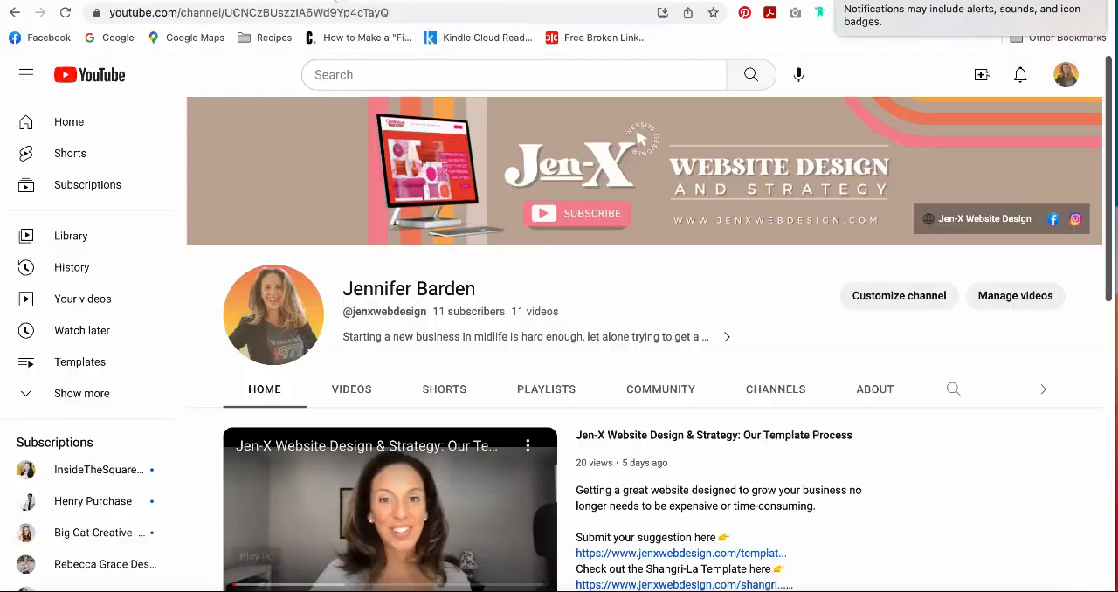
{"action": "left_click", "coordinate": [1021, 299]}
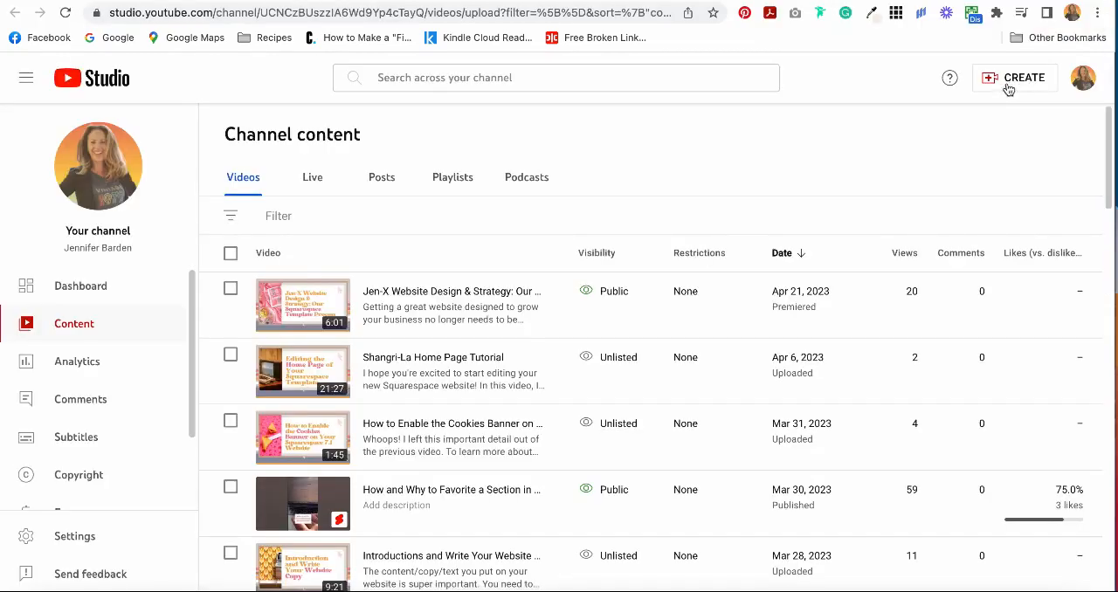
{"action": "left_click", "coordinate": [1005, 81]}
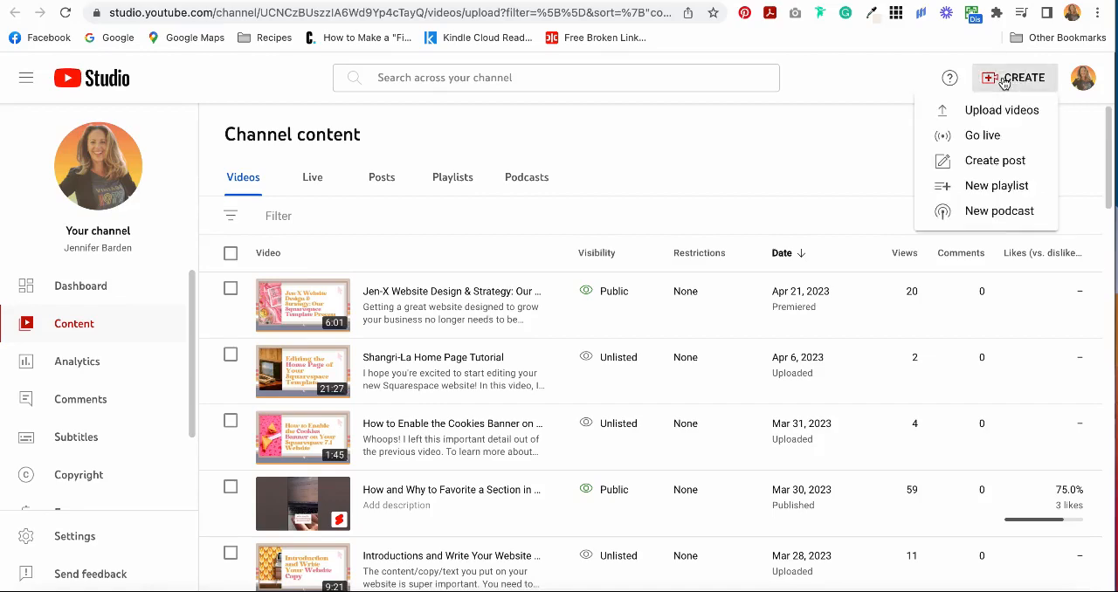
{"action": "left_click", "coordinate": [1008, 111]}
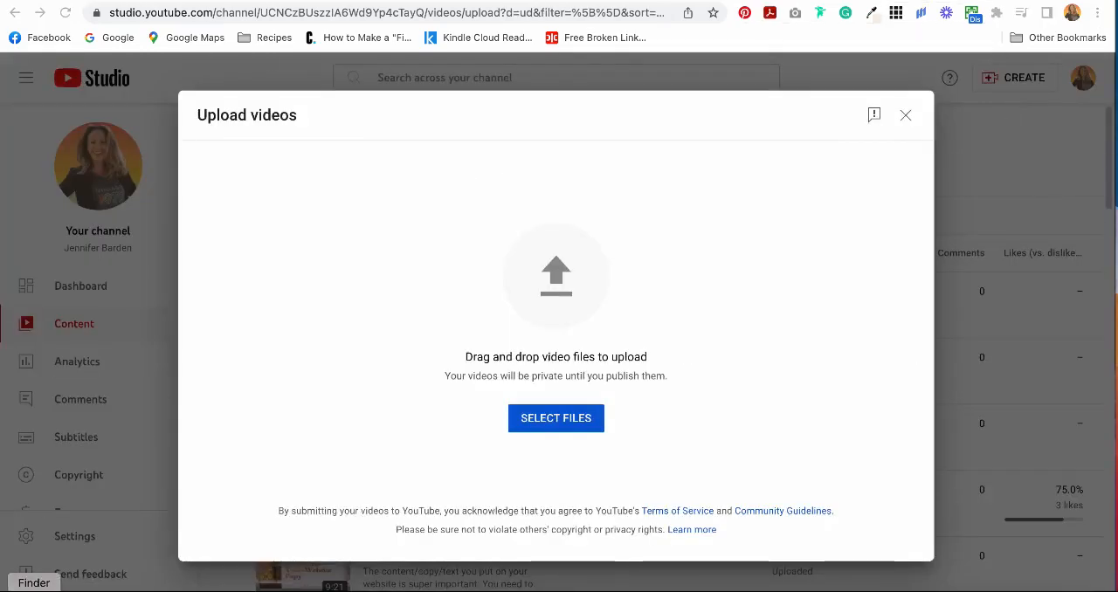
{"action": "left_click", "coordinate": [34, 590]}
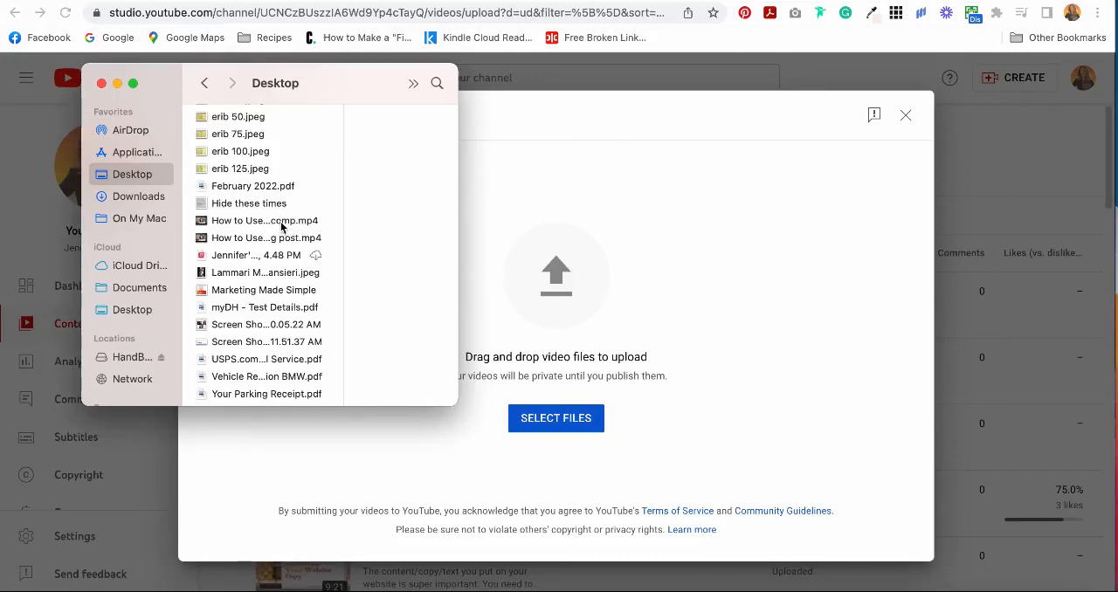
{"action": "left_click_drag", "start_coordinate": [281, 224], "coordinate": [659, 321]}
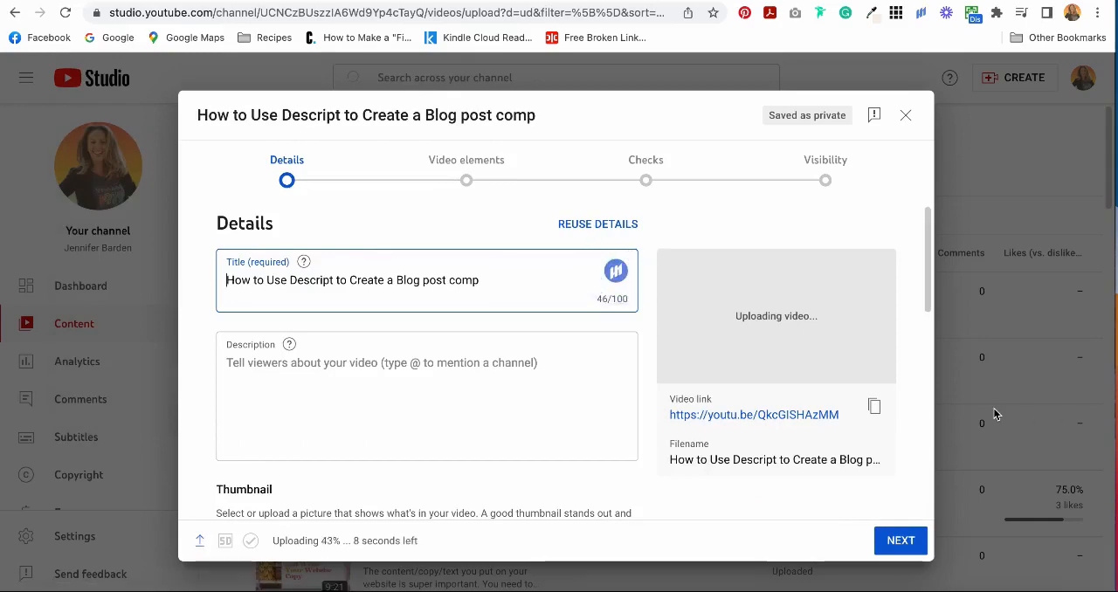
Fill in the upload's details with the title "How to Use Descript to Create a YouTube Tutorial Blog Post", a description and the Squarespace Instructionals playlist.
{"action": "left_click_drag", "start_coordinate": [448, 282], "coordinate": [513, 288]}
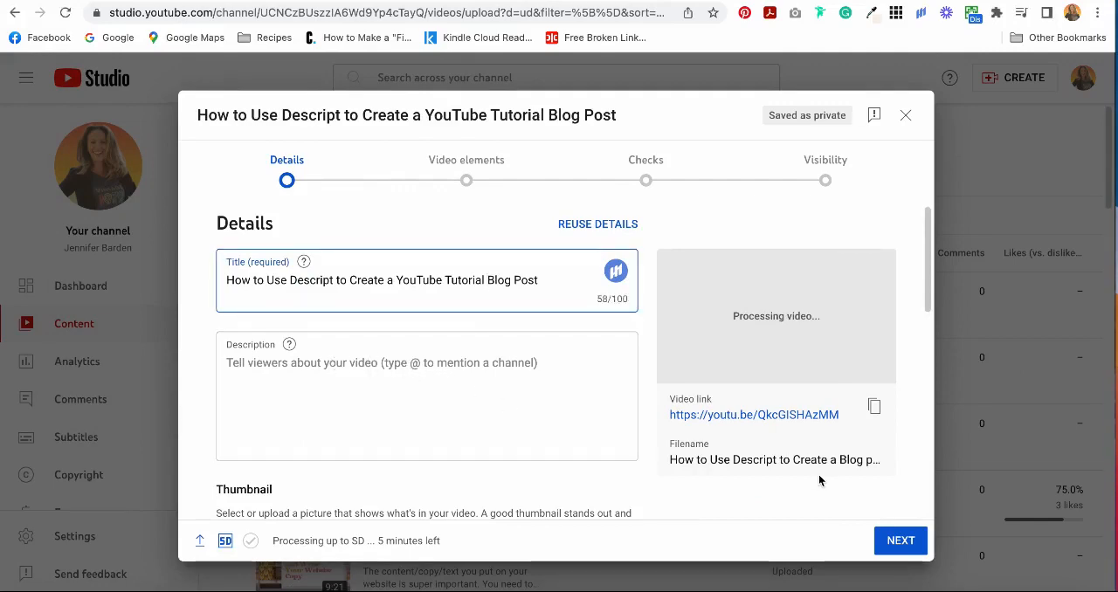
{"action": "scroll", "coordinate": [282, 353], "scroll_direction": "down", "scroll_amount": 5}
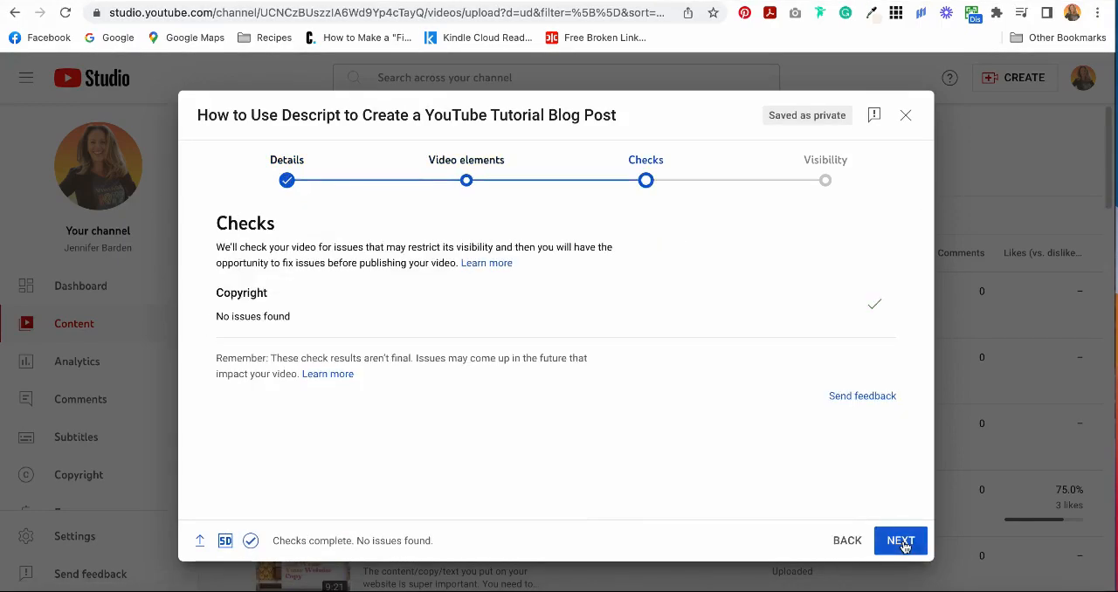
{"action": "left_click", "coordinate": [904, 545]}
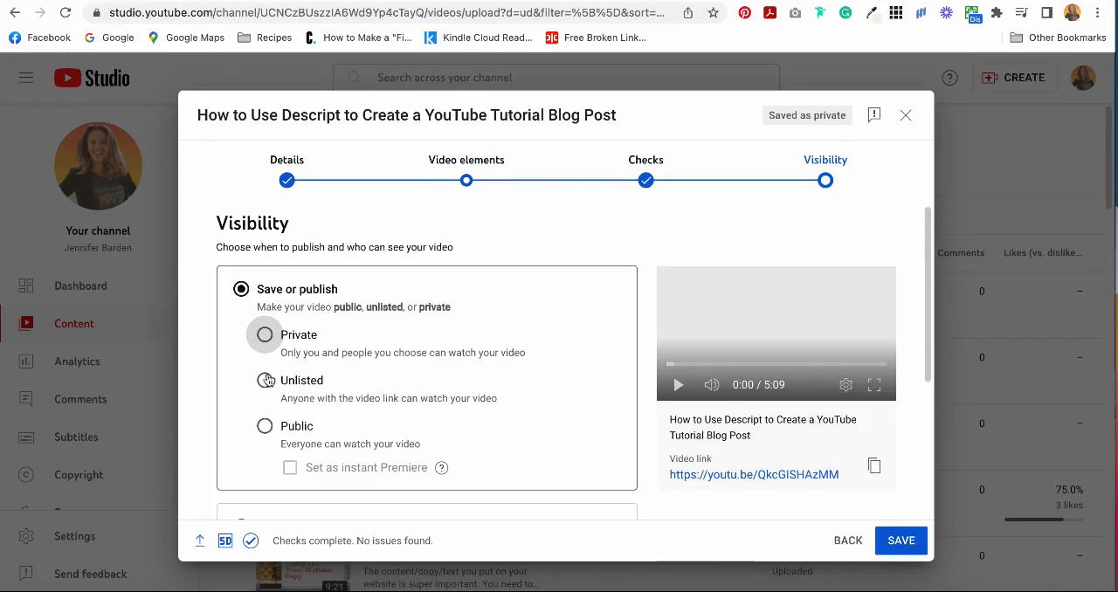
Save the uploaded video with Private visibility and open its details page at the thumbnail options.
{"action": "left_click", "coordinate": [265, 337]}
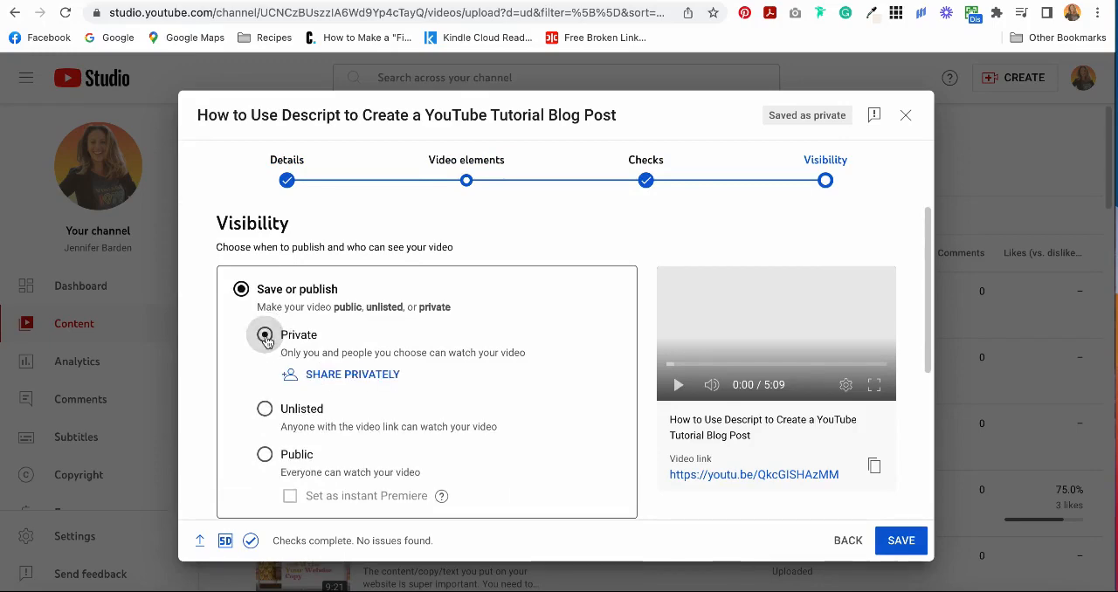
{"action": "scroll", "coordinate": [569, 425], "scroll_direction": "down", "scroll_amount": 5}
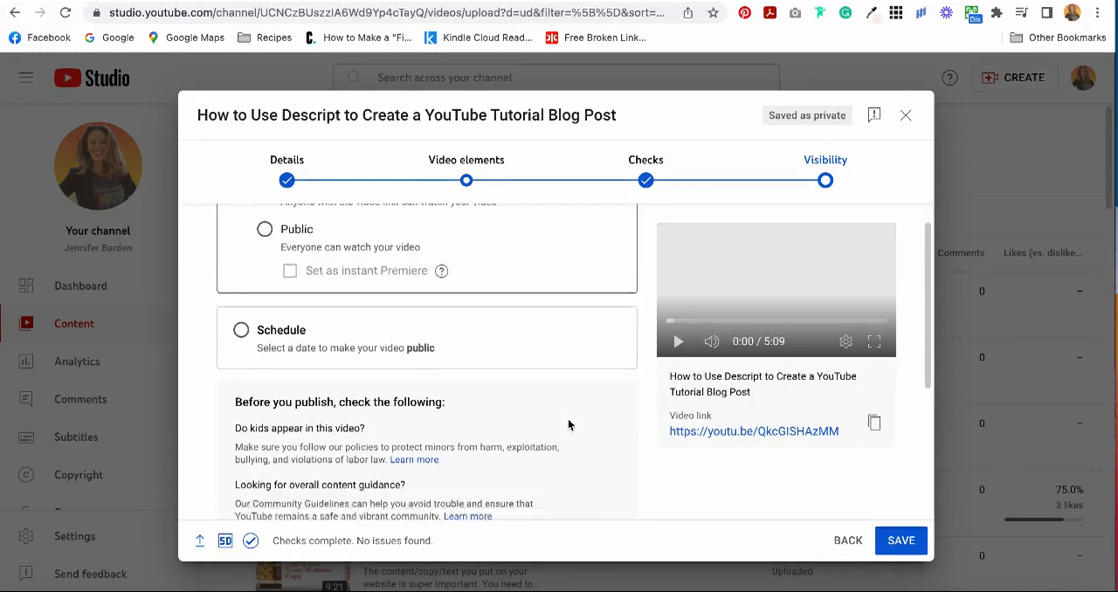
{"action": "left_click", "coordinate": [902, 541]}
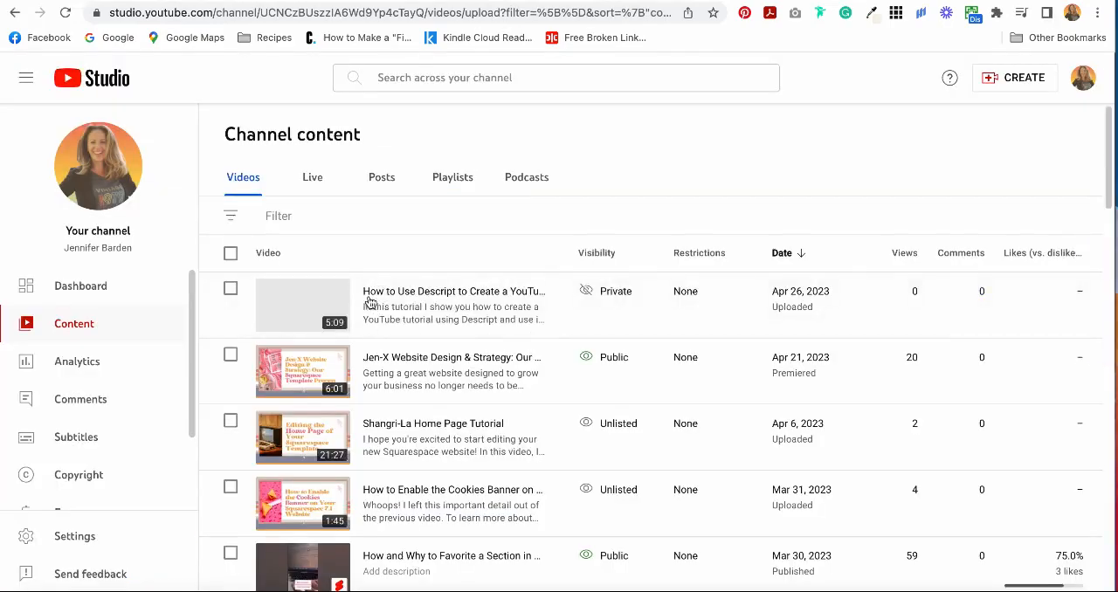
{"action": "left_click", "coordinate": [370, 320]}
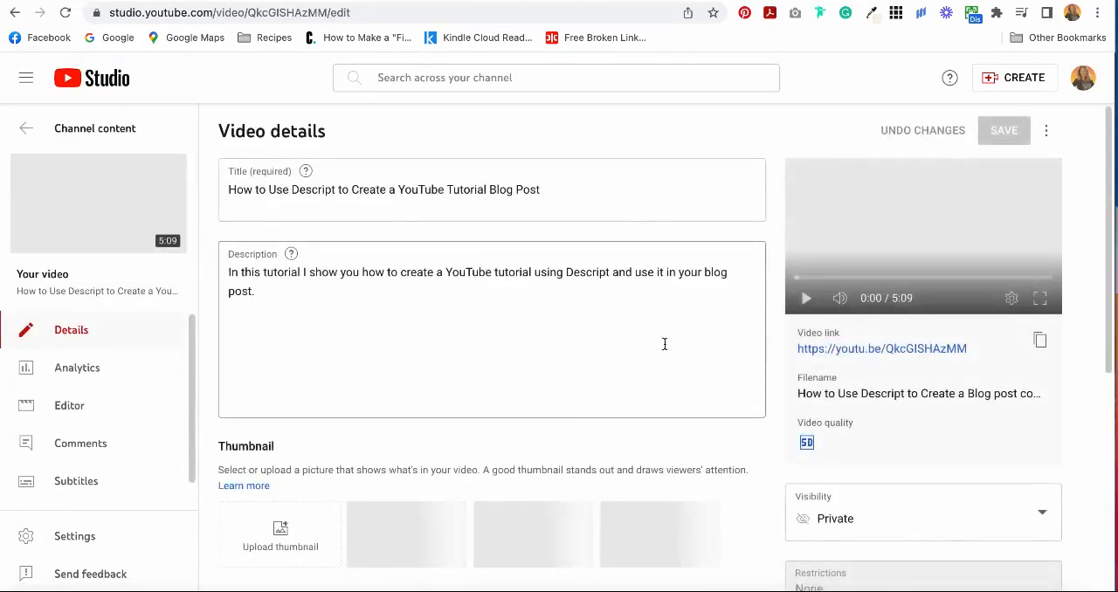
{"action": "scroll", "coordinate": [577, 401], "scroll_direction": "down", "scroll_amount": 3}
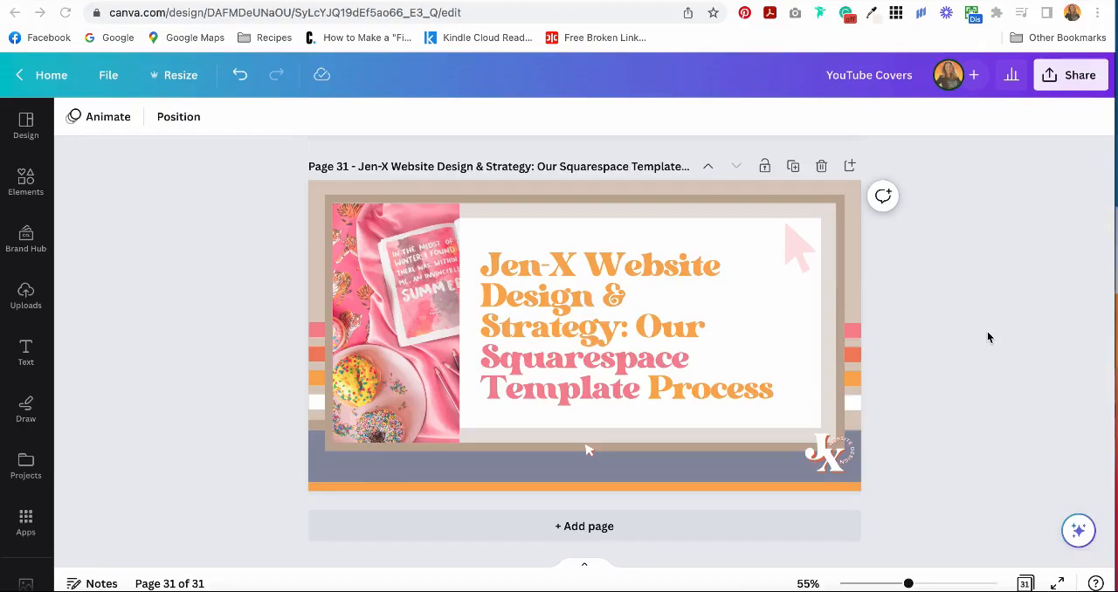
Switch to the YouTube Covers design in Canva and duplicate the page 31 cover.
{"action": "scroll", "coordinate": [969, 320], "scroll_direction": "up", "scroll_amount": 10}
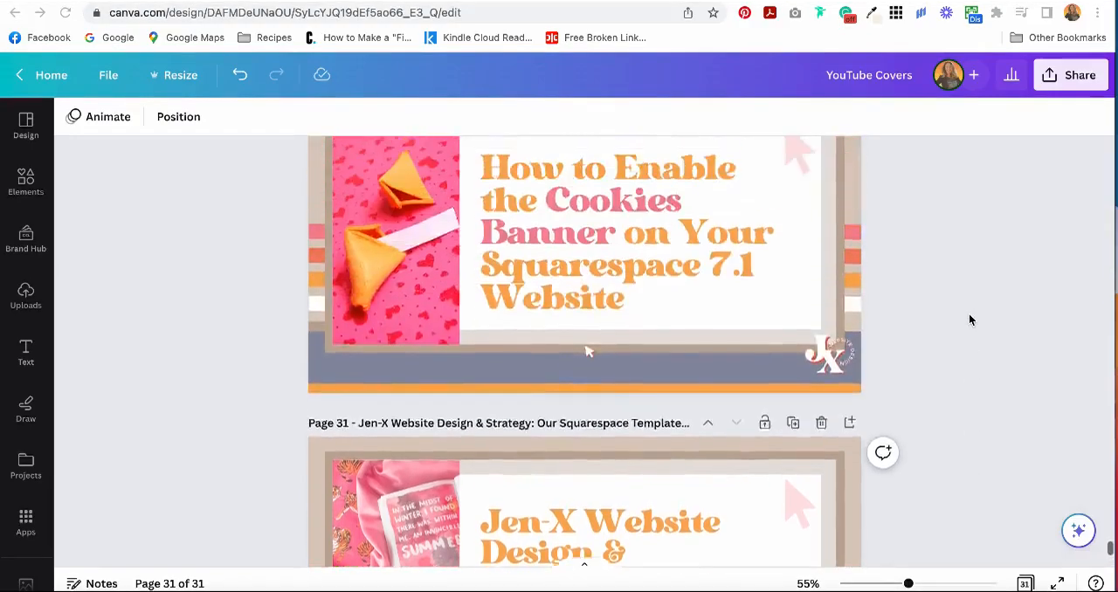
{"action": "scroll", "coordinate": [969, 320], "scroll_direction": "up", "scroll_amount": 5}
{"action": "scroll", "coordinate": [969, 320], "scroll_direction": "down", "scroll_amount": 15}
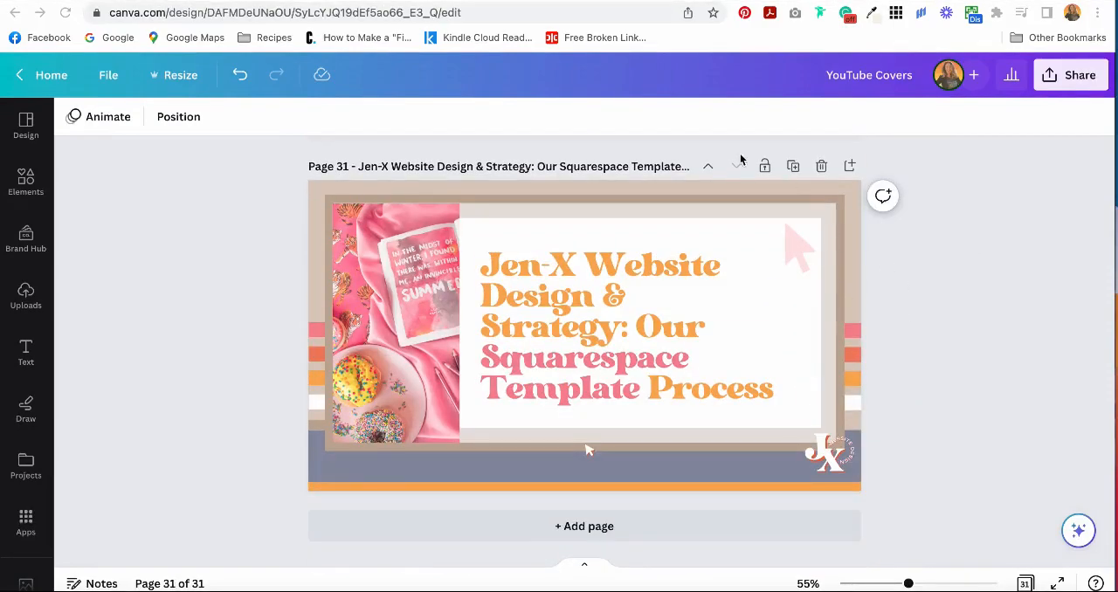
{"action": "left_click", "coordinate": [794, 166]}
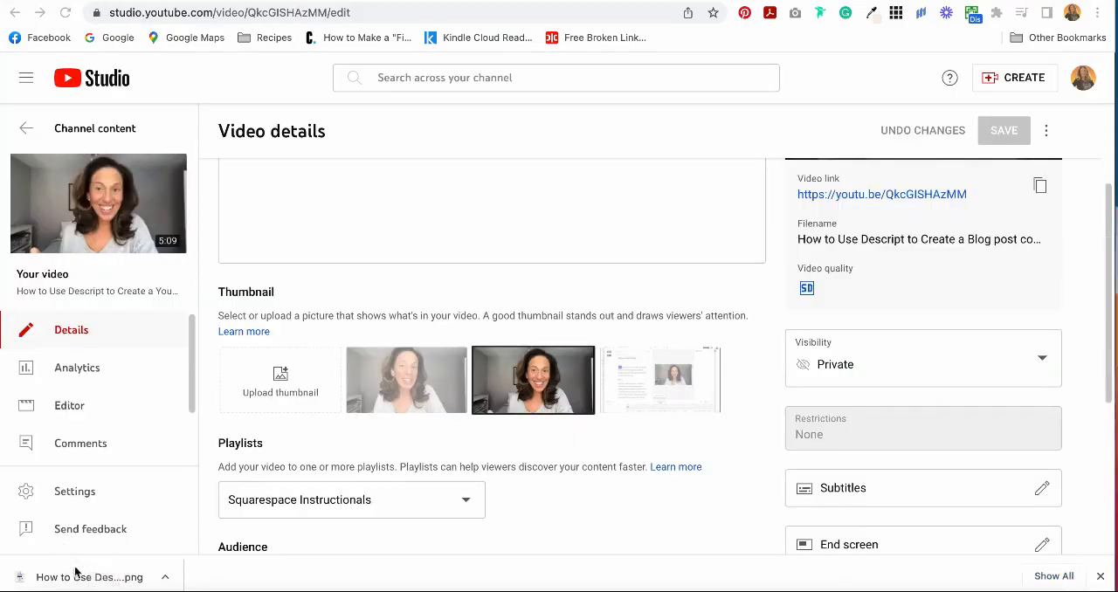
Upload the downloaded "How to Use Descript to Create YouTube Tutorials and Blog Posts" cover PNG as the video's thumbnail and save the changes.
{"action": "left_click_drag", "start_coordinate": [88, 578], "coordinate": [249, 392]}
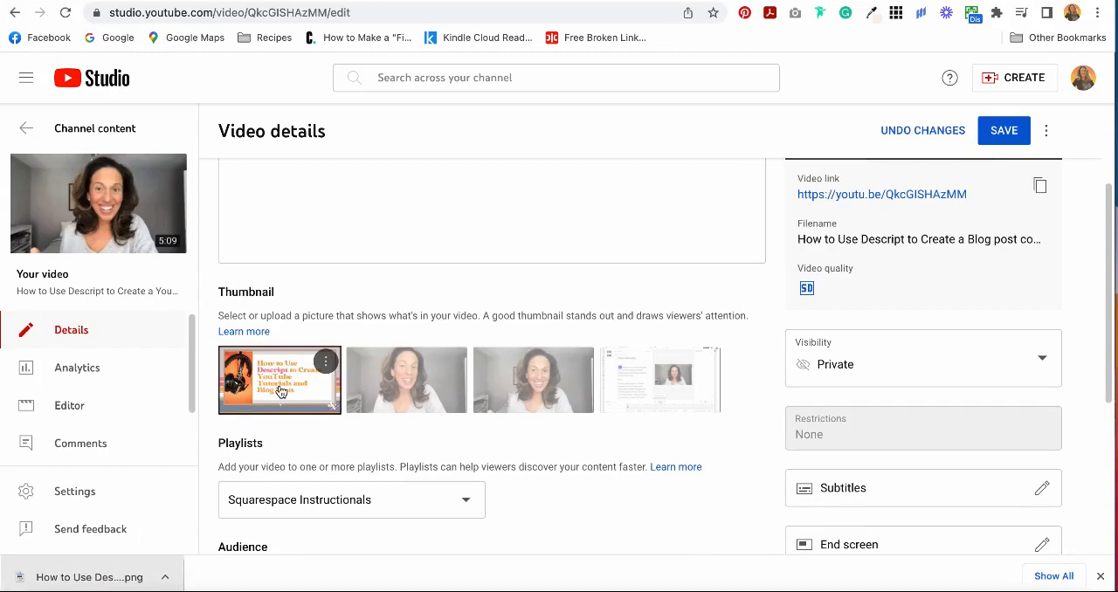
{"action": "left_click", "coordinate": [1005, 130]}
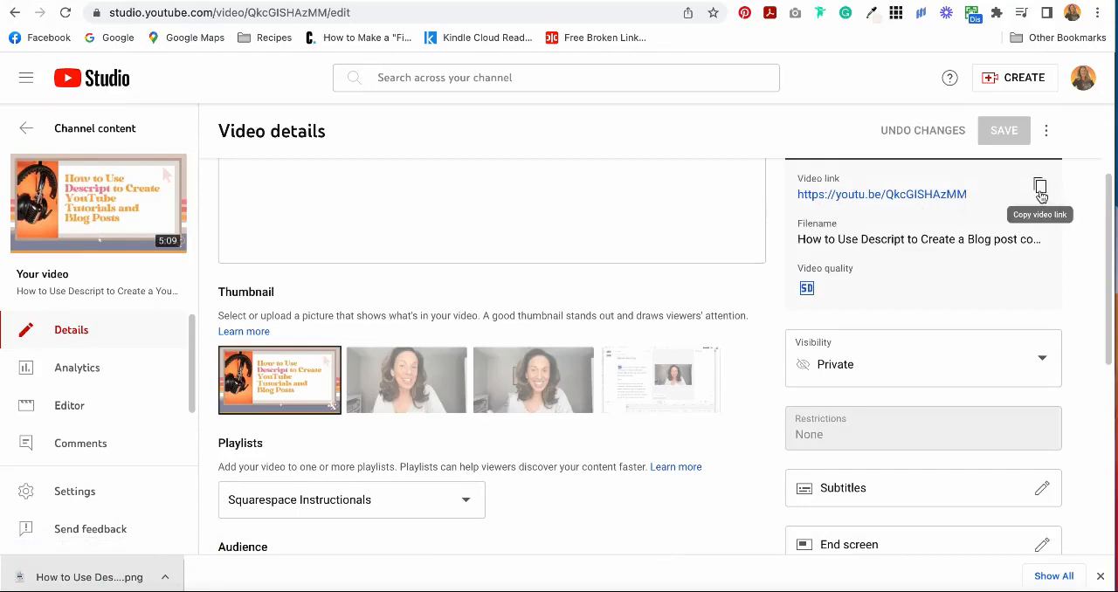
{"action": "scroll", "coordinate": [964, 258], "scroll_direction": "up", "scroll_amount": 3}
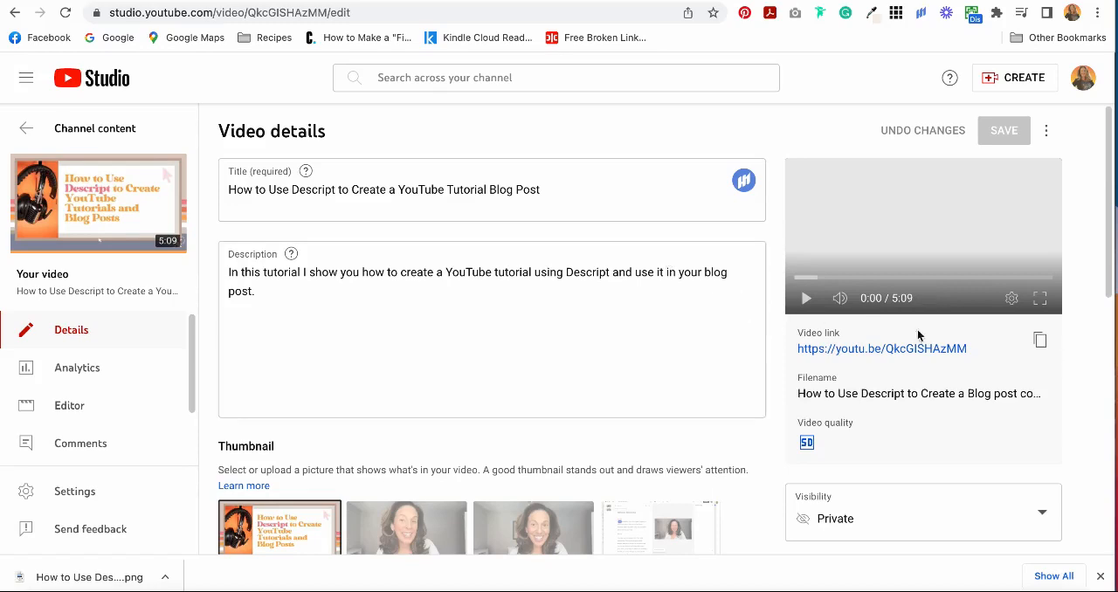
{"action": "mouse_move", "coordinate": [1099, 341]}
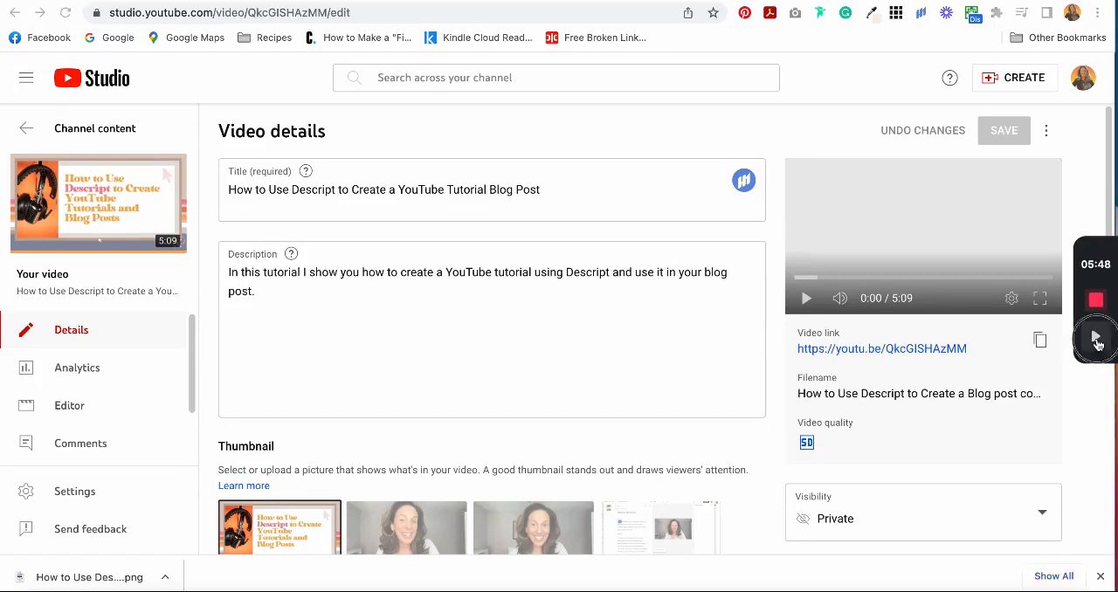
{"action": "left_click", "coordinate": [1097, 341]}
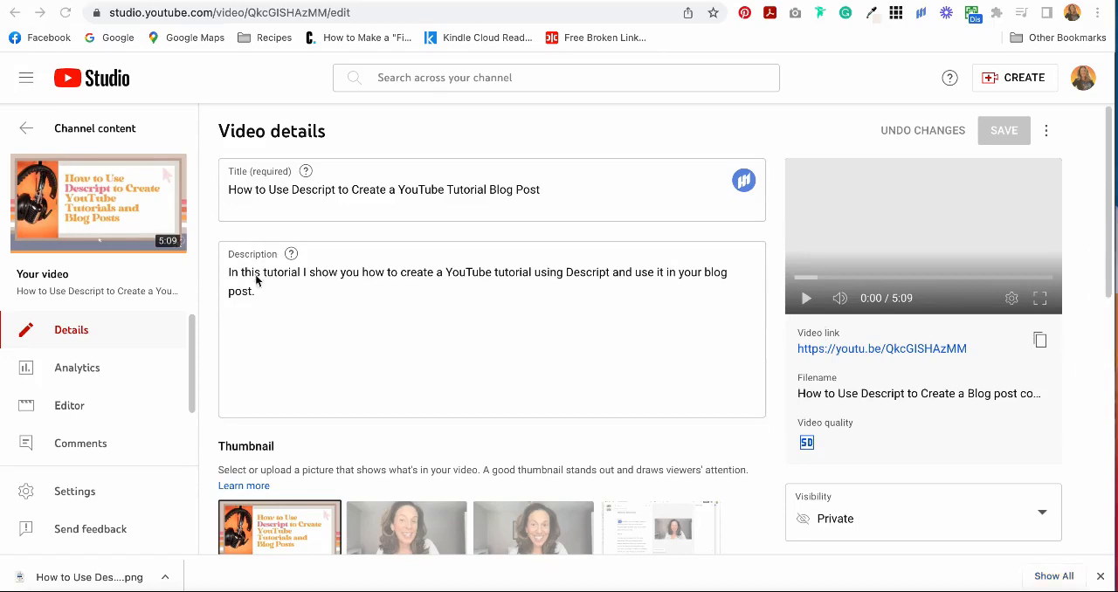
{"action": "left_click", "coordinate": [140, 225]}
{"action": "left_click", "coordinate": [1092, 339]}
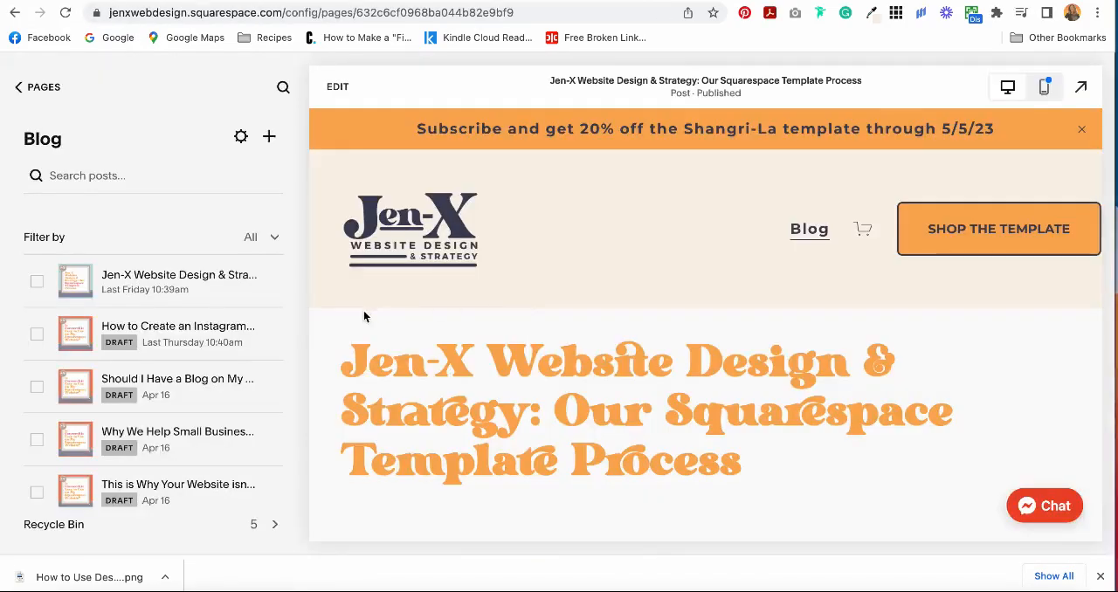
Duplicate the published blog post "Jen-X Website Design & Strategy: Our Squarespace Template Process" in the Squarespace blog.
{"action": "mouse_move", "coordinate": [278, 290]}
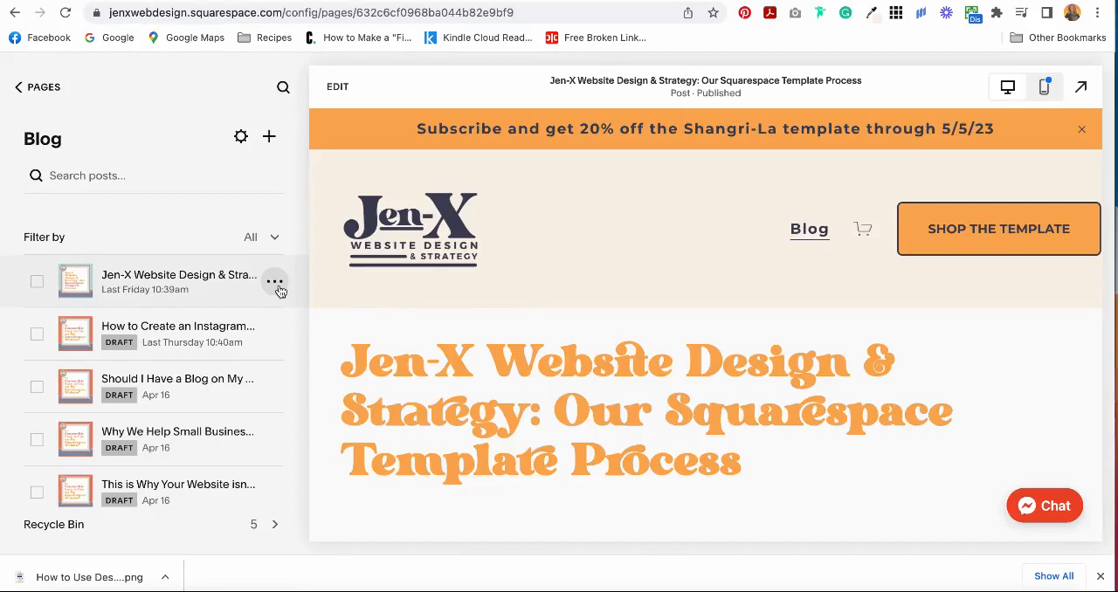
{"action": "left_click", "coordinate": [279, 290]}
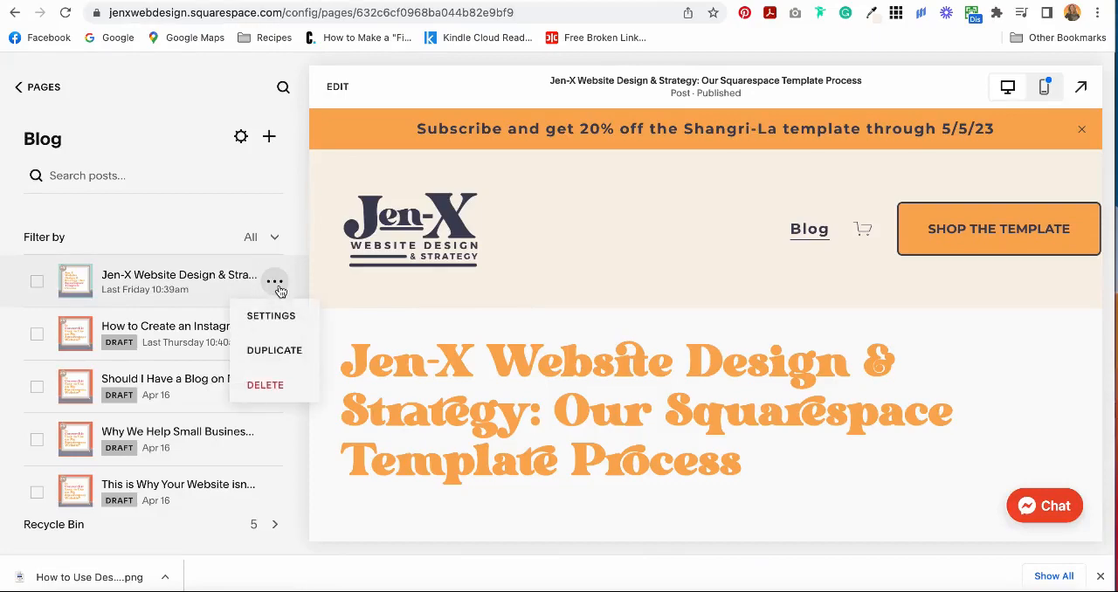
{"action": "left_click", "coordinate": [294, 356]}
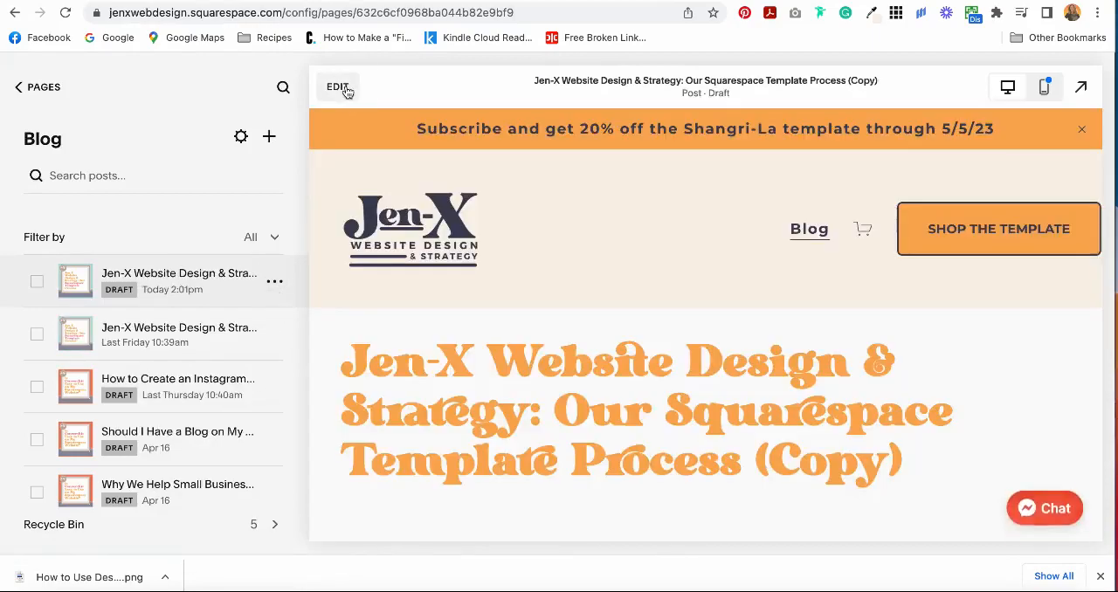
Open the duplicated post for editing and replace its title with "How to Use Descript to Create YouTube Tutorials and Blog Posts".
{"action": "left_click", "coordinate": [340, 86]}
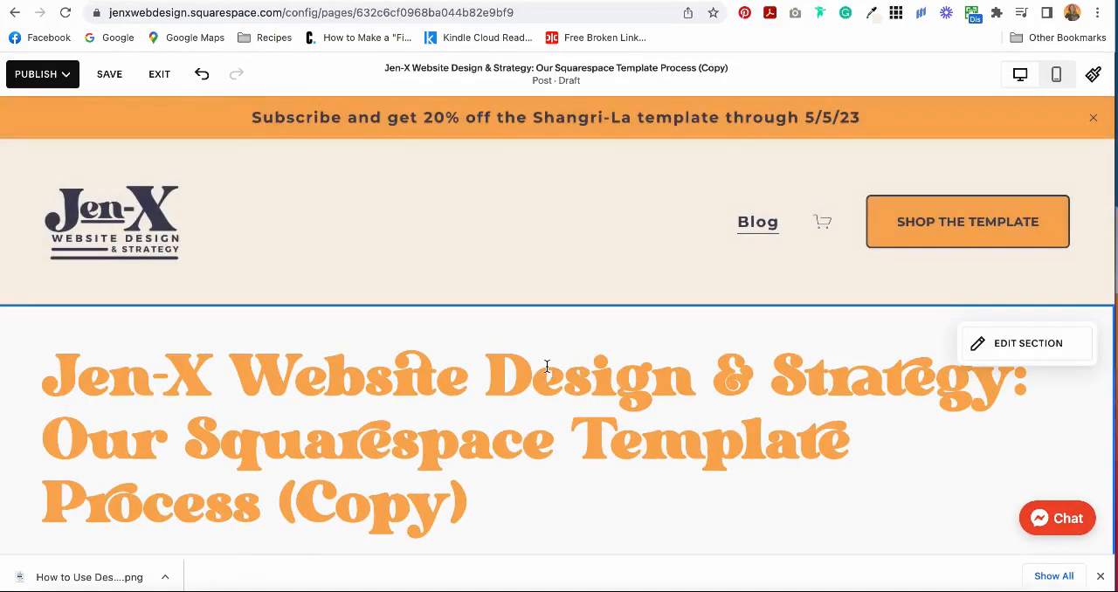
{"action": "left_click", "coordinate": [559, 376]}
{"action": "double_click", "coordinate": [561, 378]}
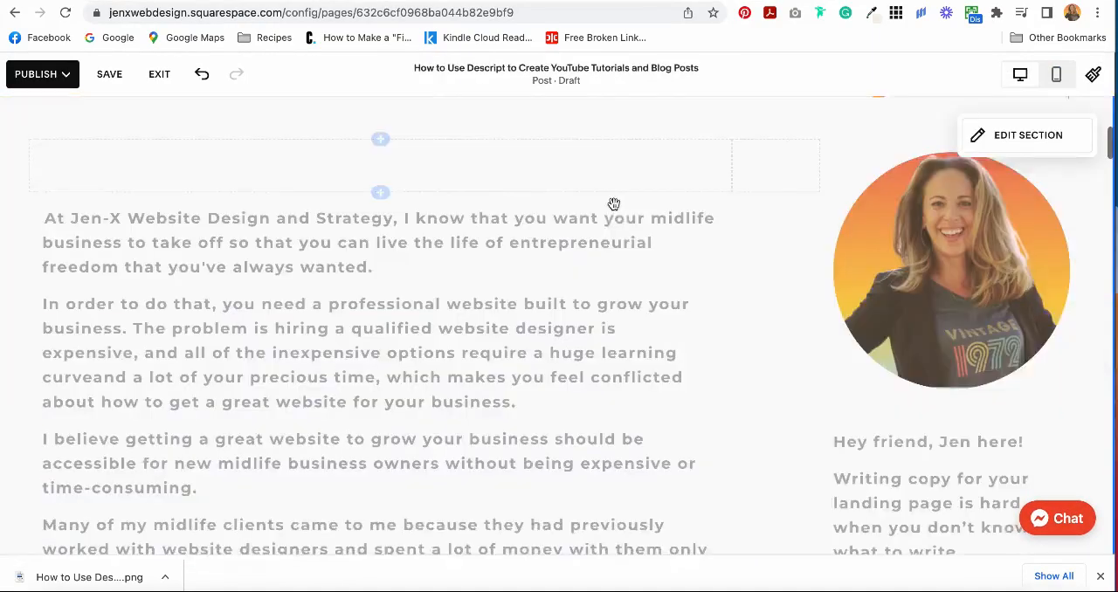
Remove the old introductory text block and the old video code block from the post.
{"action": "scroll", "coordinate": [603, 236], "scroll_direction": "down", "scroll_amount": 1}
{"action": "left_click", "coordinate": [594, 266]}
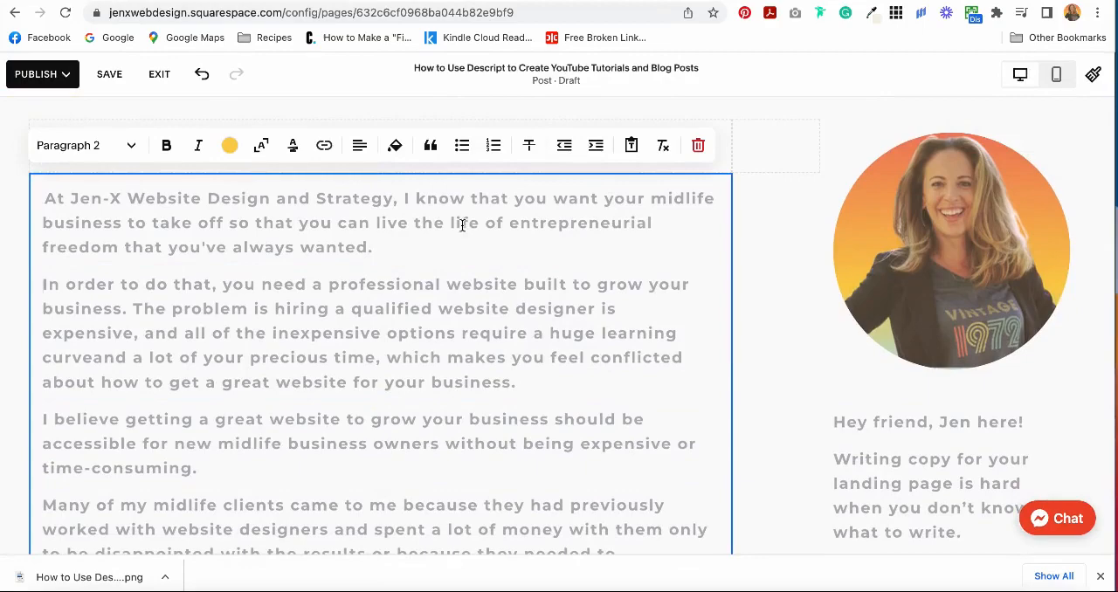
{"action": "left_click", "coordinate": [705, 155]}
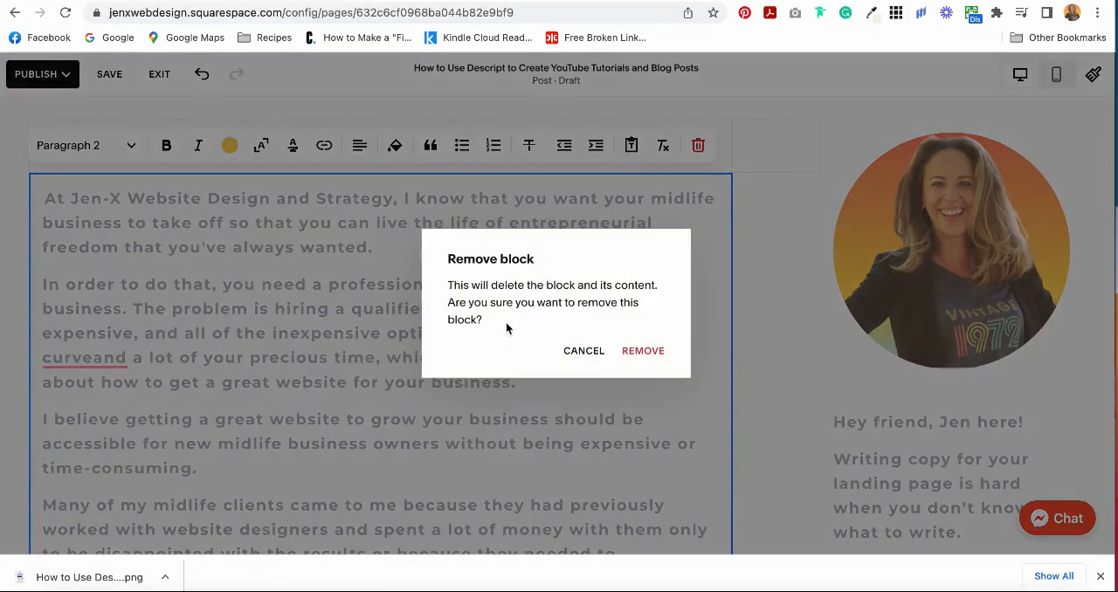
{"action": "left_click", "coordinate": [628, 362]}
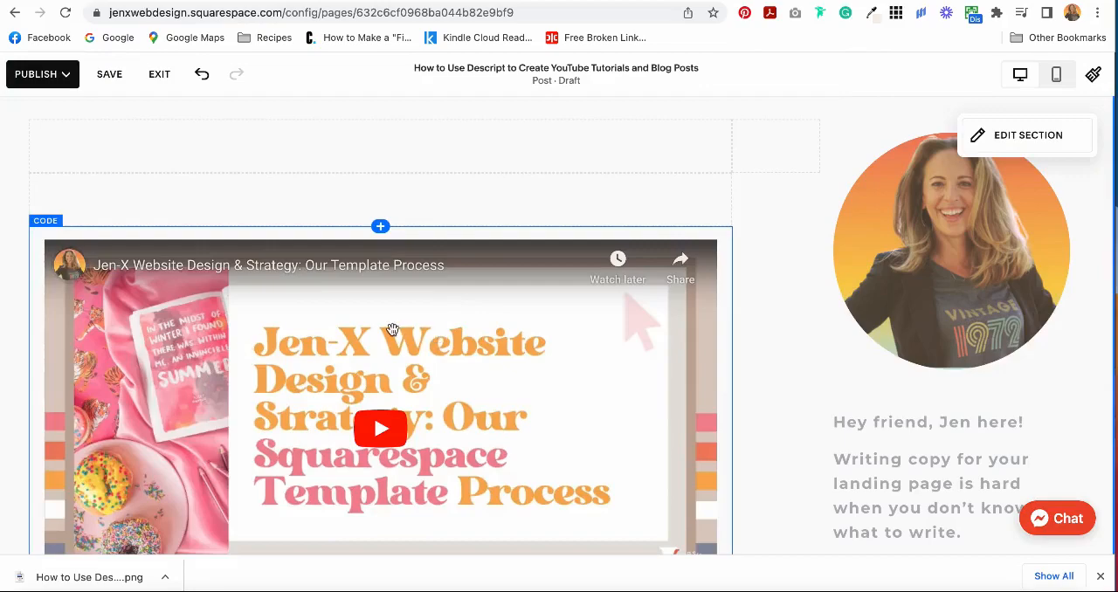
{"action": "left_click", "coordinate": [393, 329]}
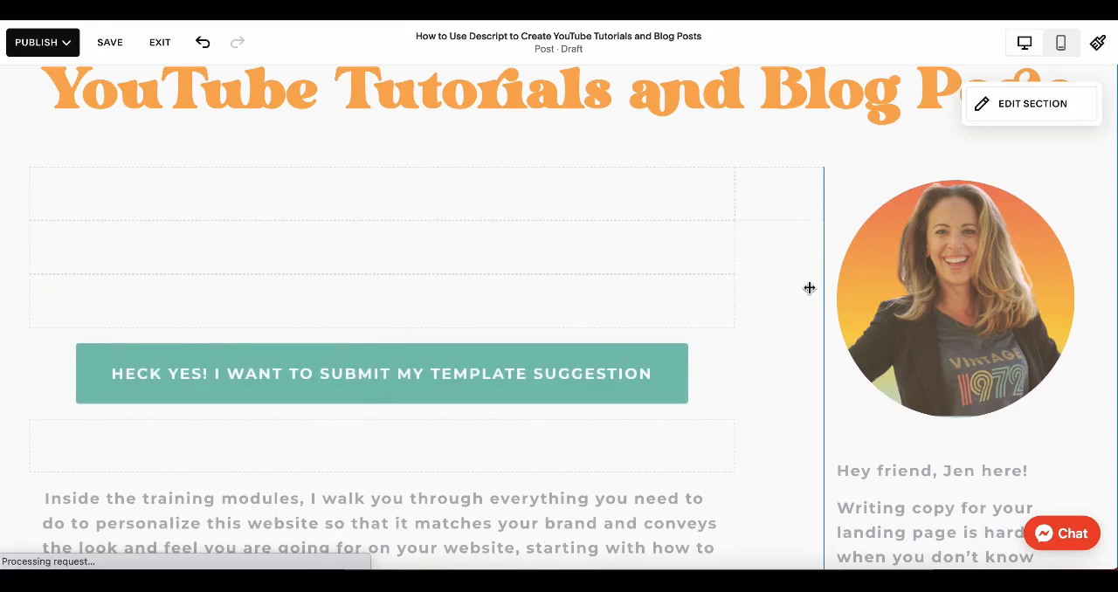
Insert a code block above the template suggestion button and clear its placeholder HTML.
{"action": "left_click", "coordinate": [379, 220]}
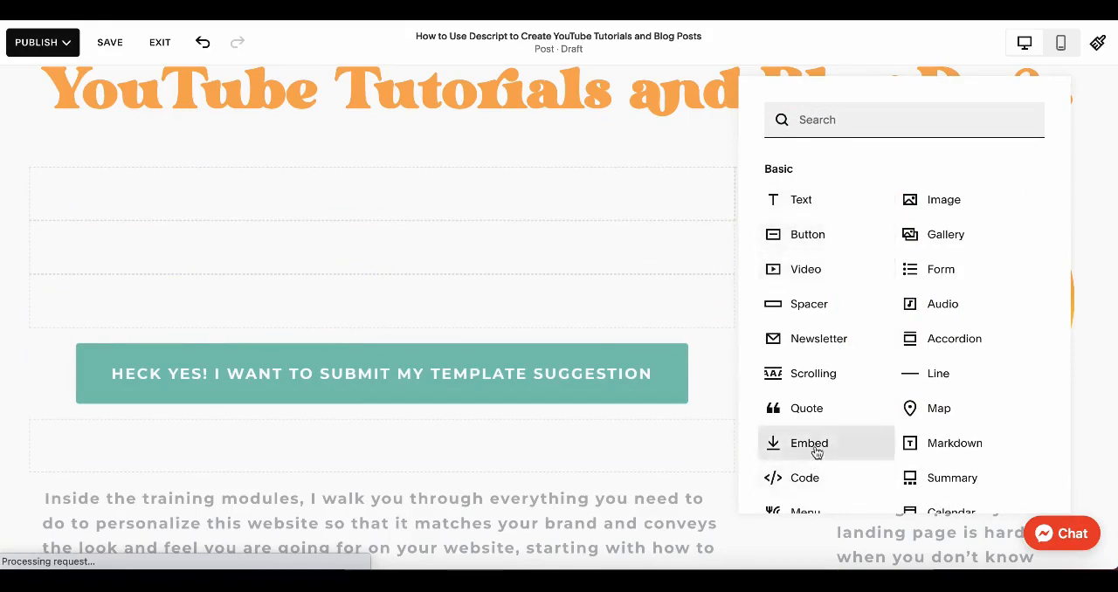
{"action": "left_click", "coordinate": [815, 482]}
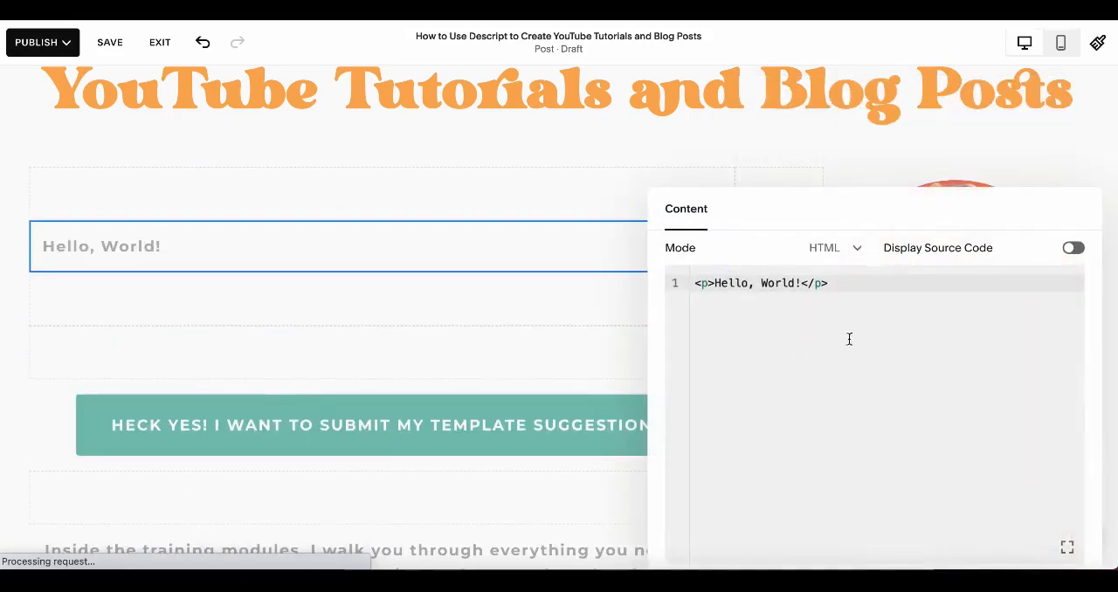
{"action": "left_click_drag", "start_coordinate": [846, 289], "coordinate": [687, 287]}
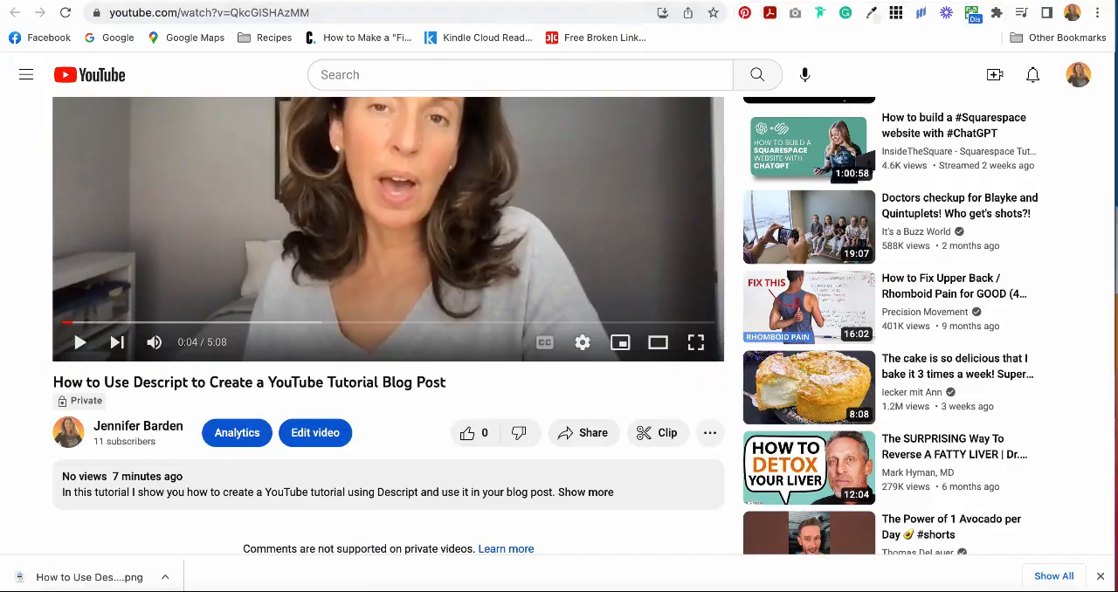
Copy the embed code of the YouTube video "How to Use Descript to Create a YouTube Tutorial Blog Post".
{"action": "left_click", "coordinate": [597, 433]}
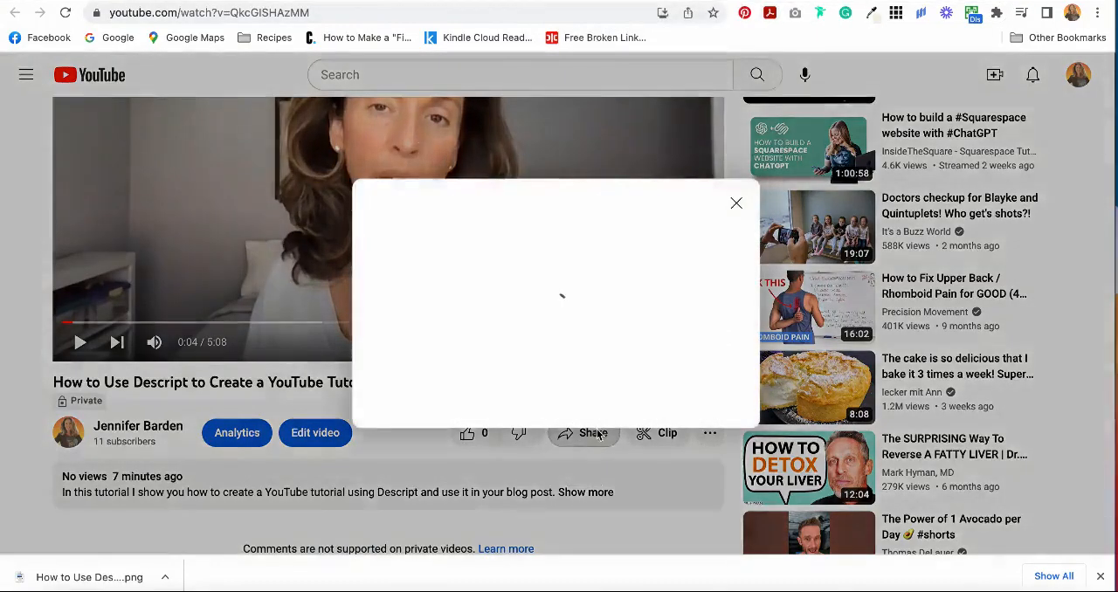
{"action": "left_click", "coordinate": [392, 299]}
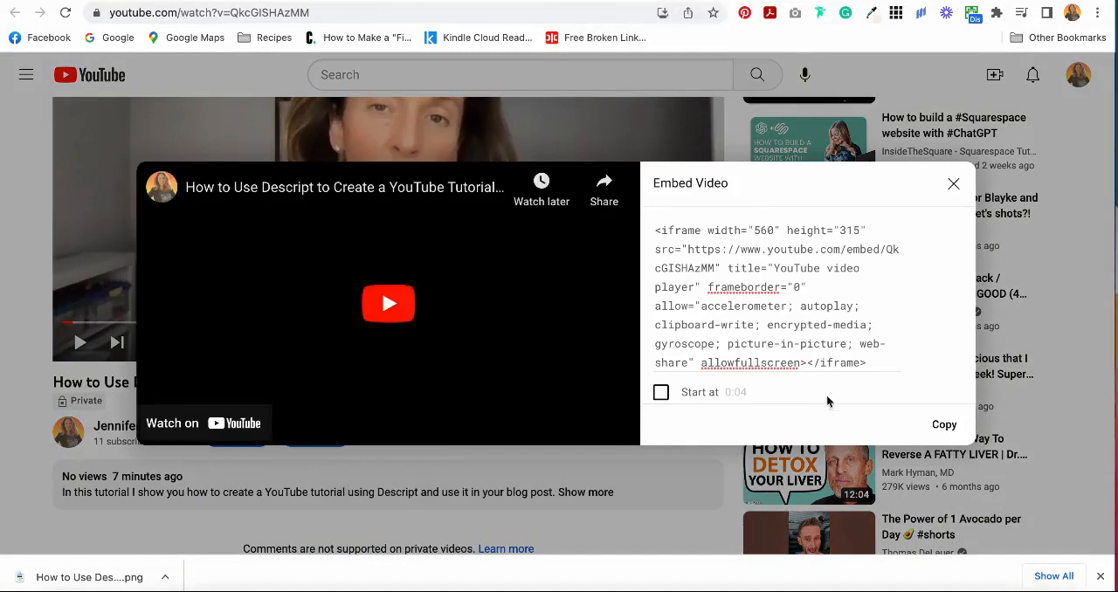
{"action": "left_click", "coordinate": [944, 424]}
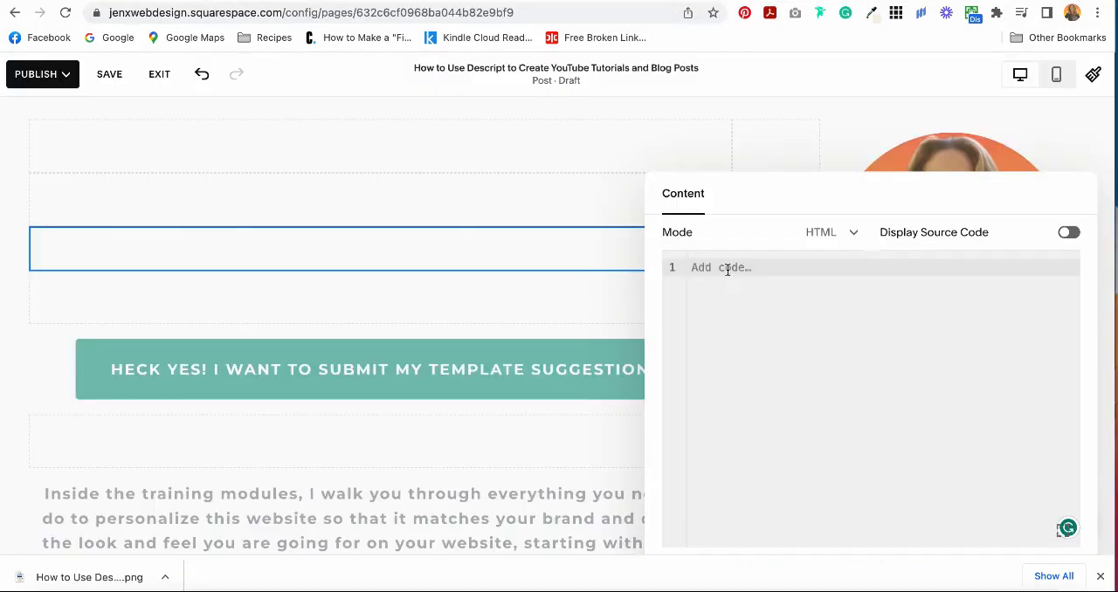
Enter <center></center> tags in the Squarespace code block and paste the YouTube embed code between them.
{"action": "type", "text": "<"}
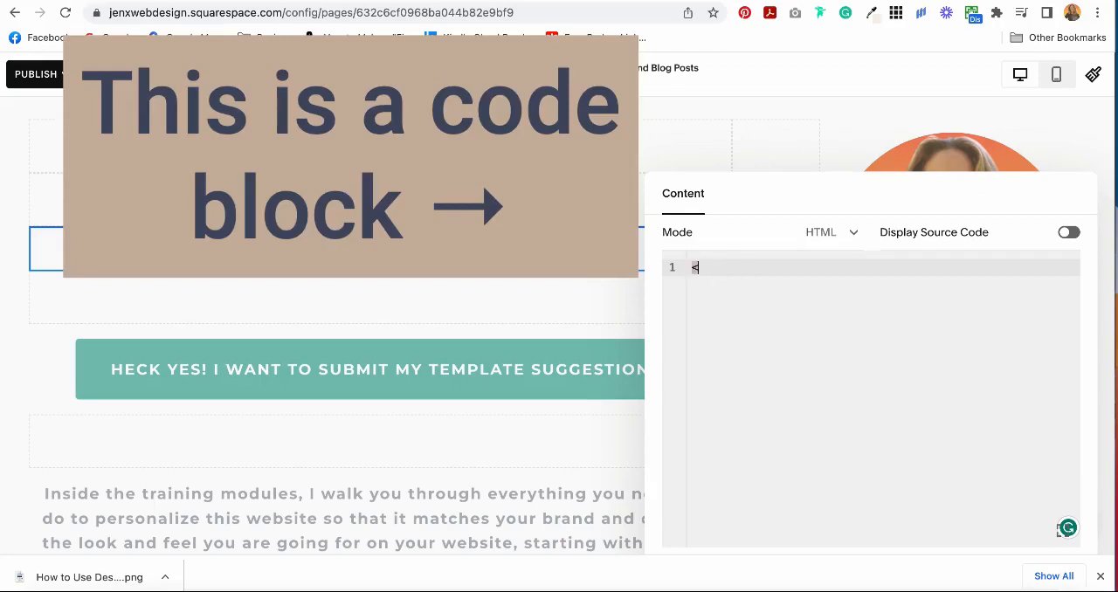
{"action": "type", "text": "center"}
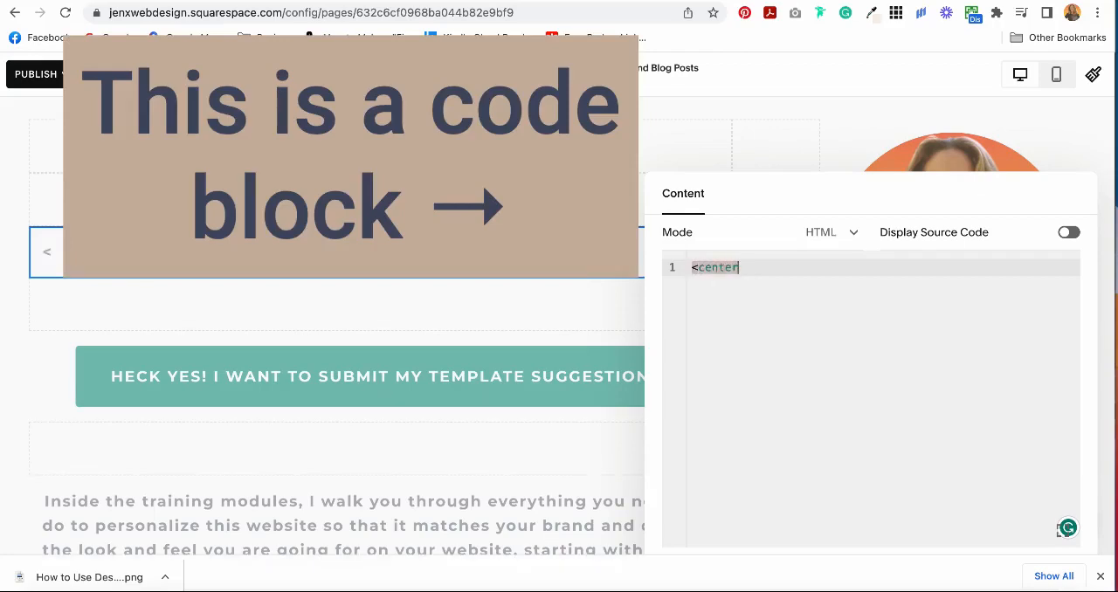
{"action": "type", "text": ">"}
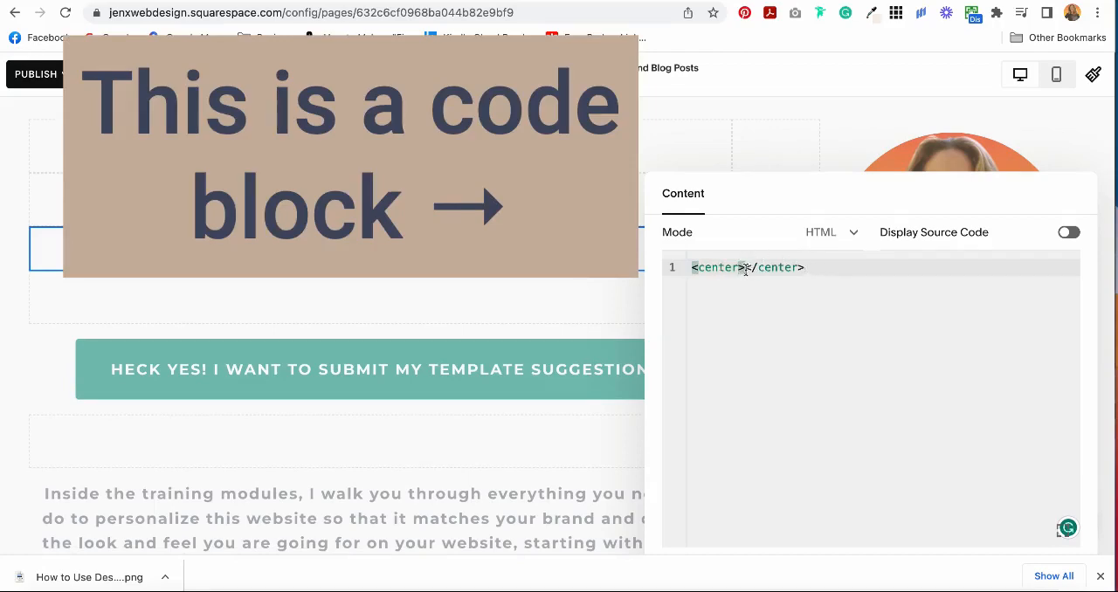
{"action": "left_click", "coordinate": [747, 267]}
{"action": "key", "text": "ctrl+v"}
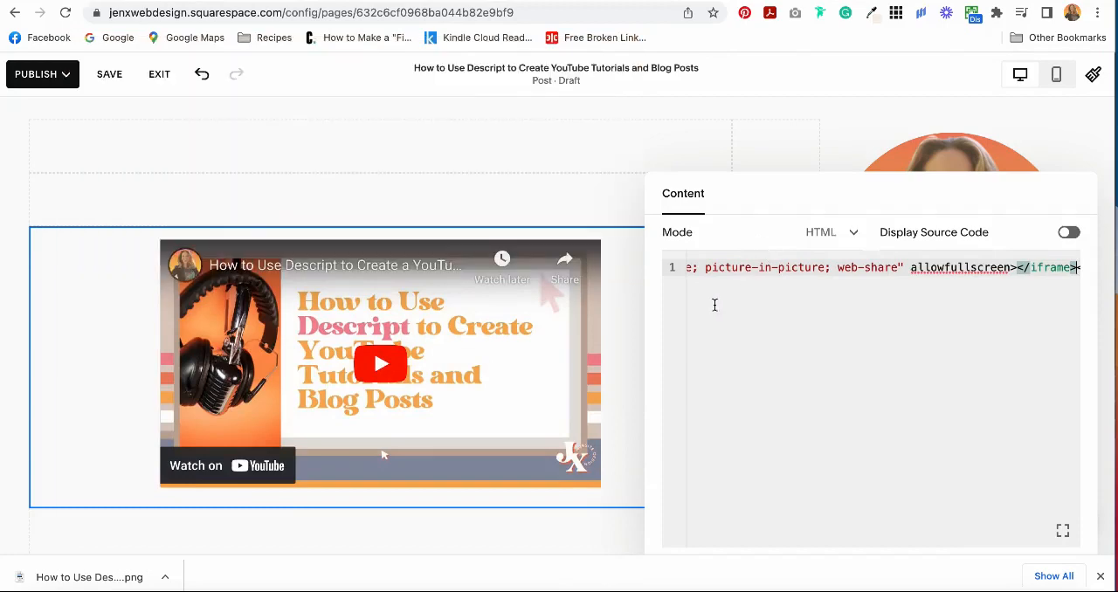
Set the embedded video's iframe width to 854 in the code block.
{"action": "triple_click", "coordinate": [761, 268]}
{"action": "key", "text": "Left"}
{"action": "scroll", "coordinate": [761, 268], "scroll_direction": "right", "scroll_amount": 5}
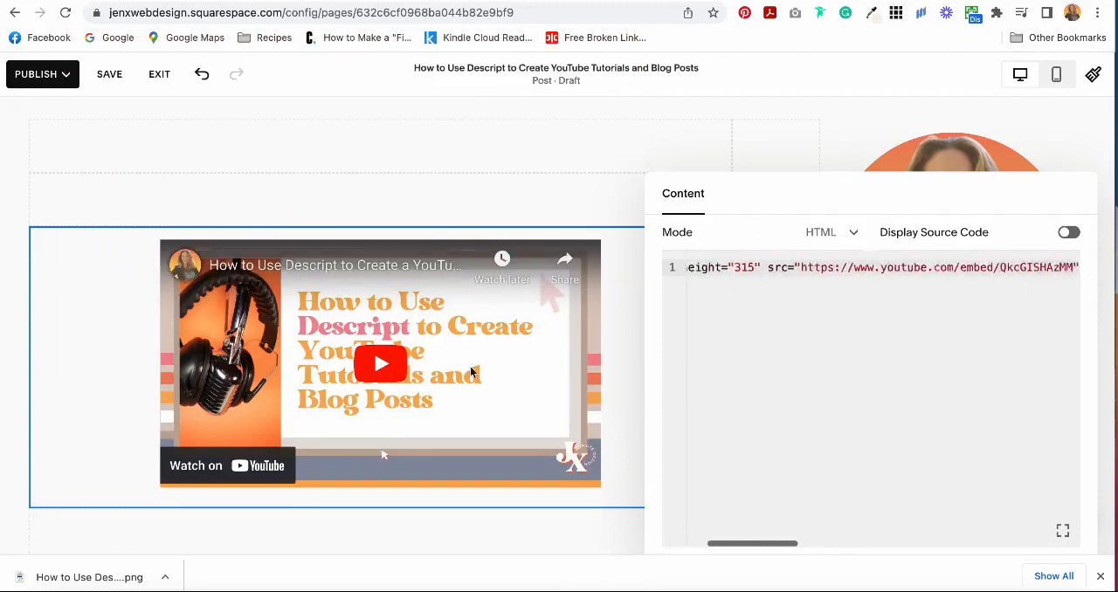
{"action": "triple_click", "coordinate": [853, 267]}
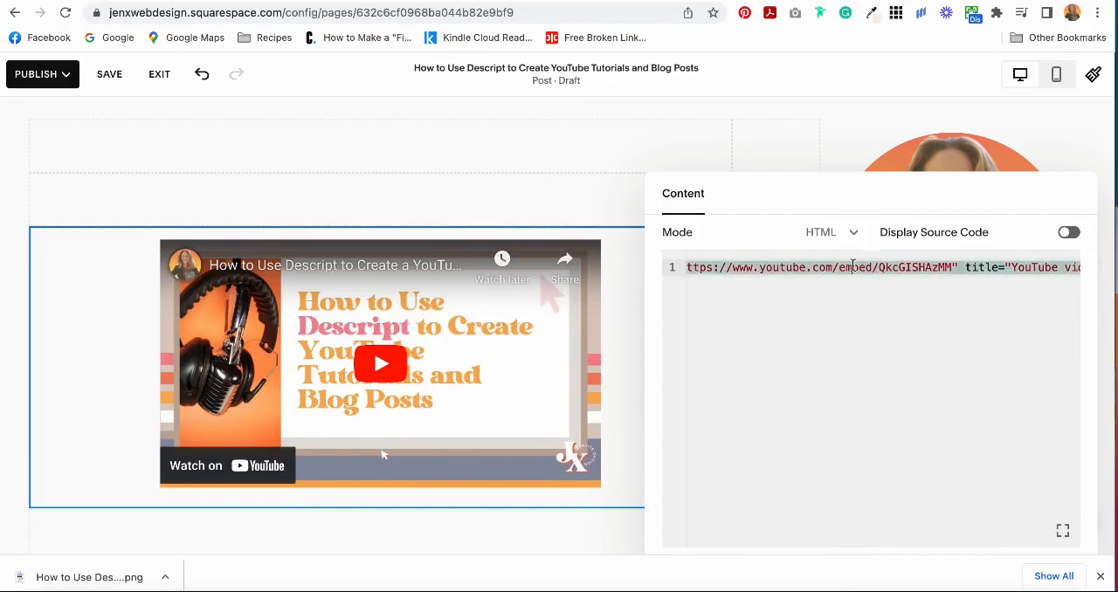
{"action": "key", "text": "Left"}
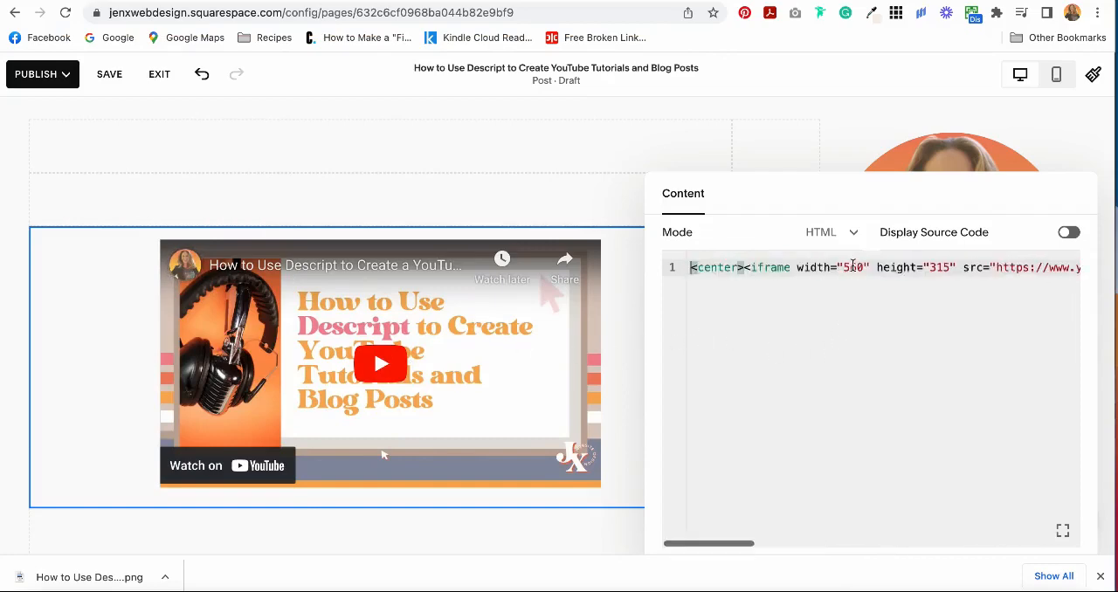
{"action": "double_click", "coordinate": [853, 268]}
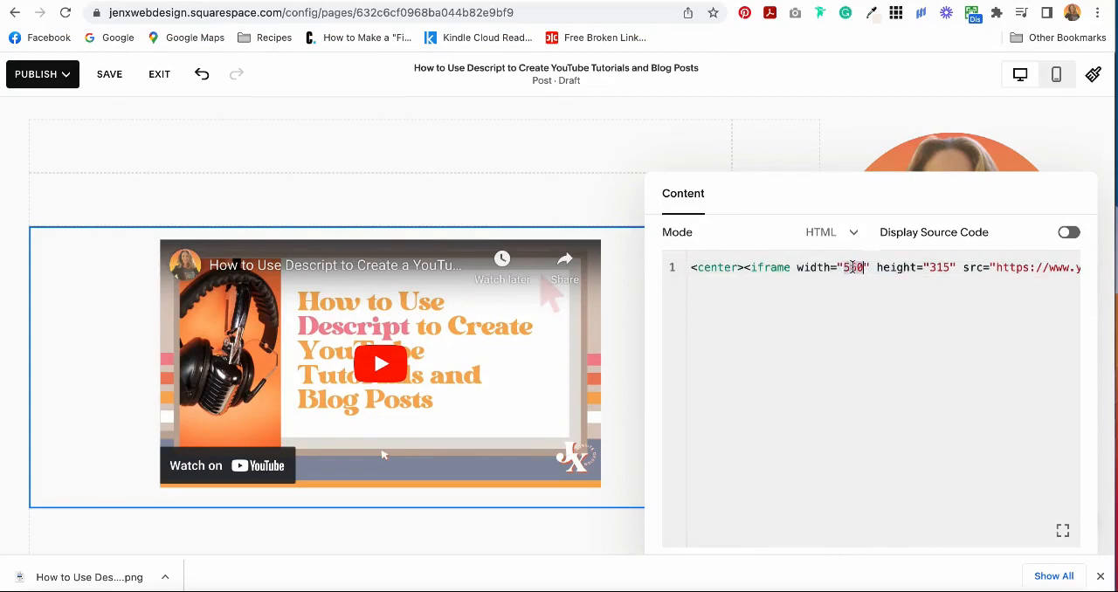
{"action": "double_click", "coordinate": [940, 267]}
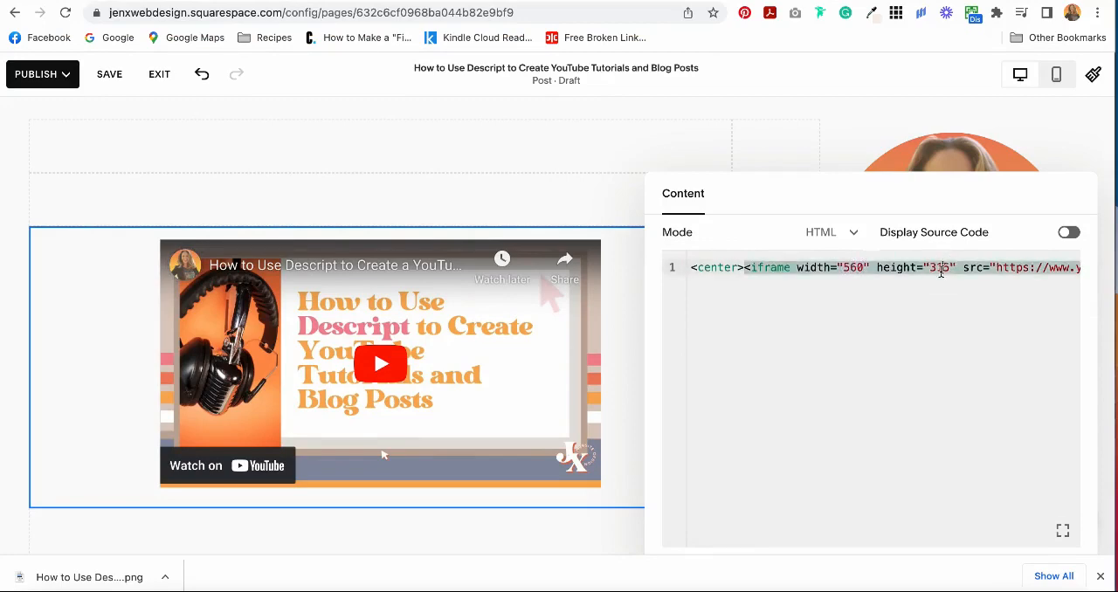
{"action": "double_click", "coordinate": [852, 268]}
{"action": "left_click", "coordinate": [1097, 336]}
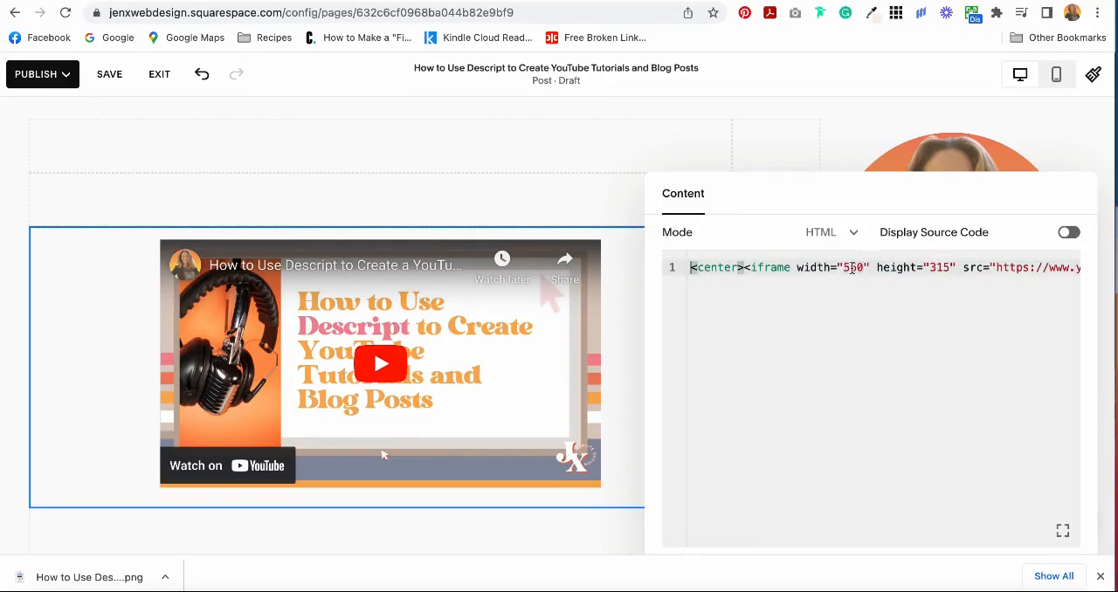
{"action": "double_click", "coordinate": [853, 269]}
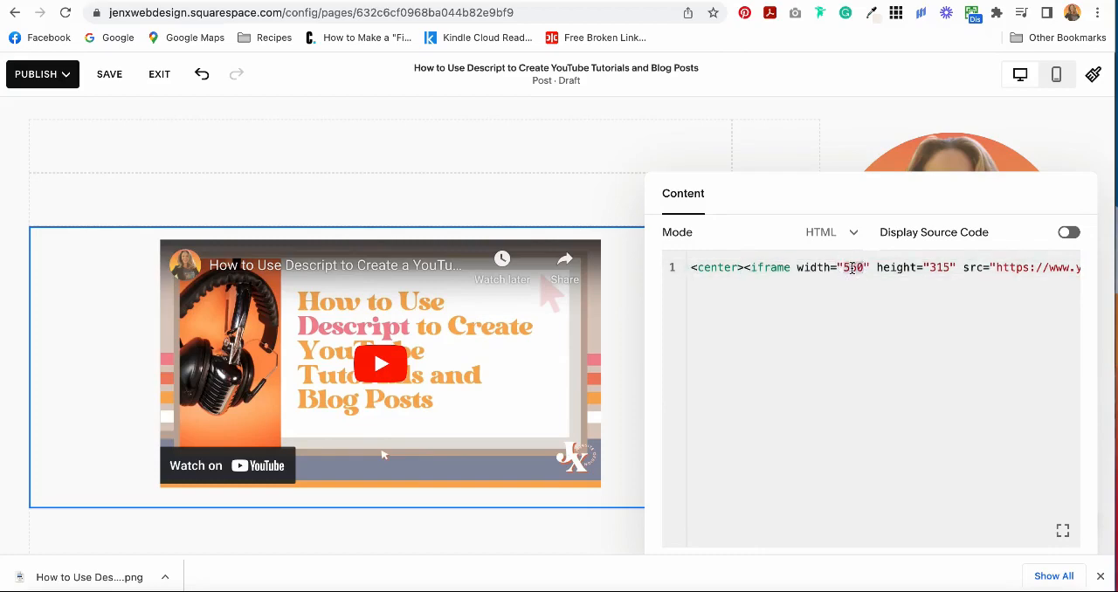
{"action": "type", "text": "854"}
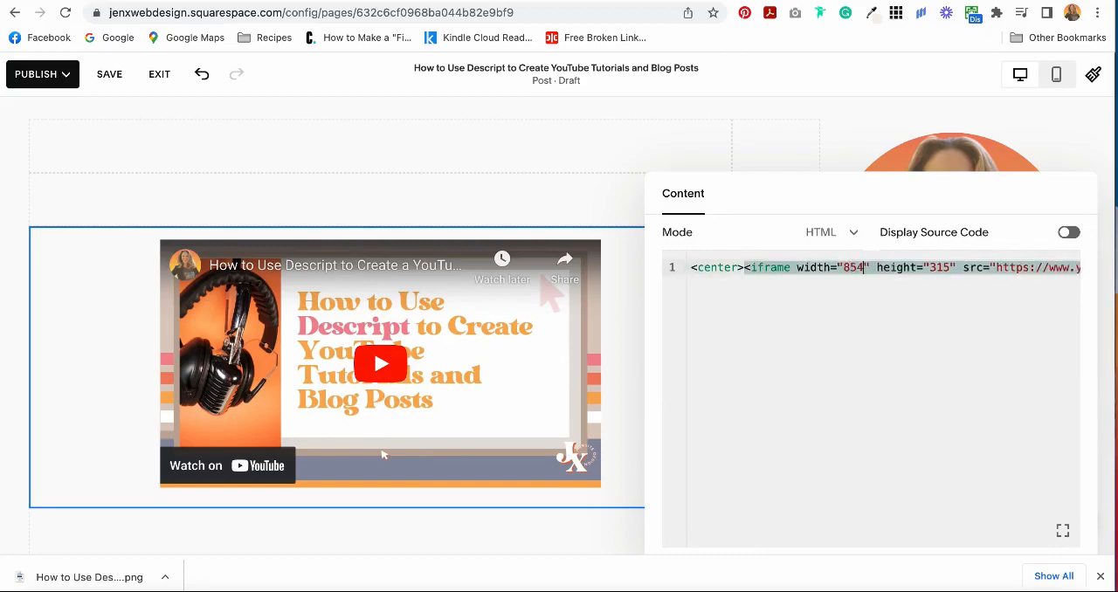
Set the embedded video's iframe height to 480 and save the post.
{"action": "double_click", "coordinate": [942, 268]}
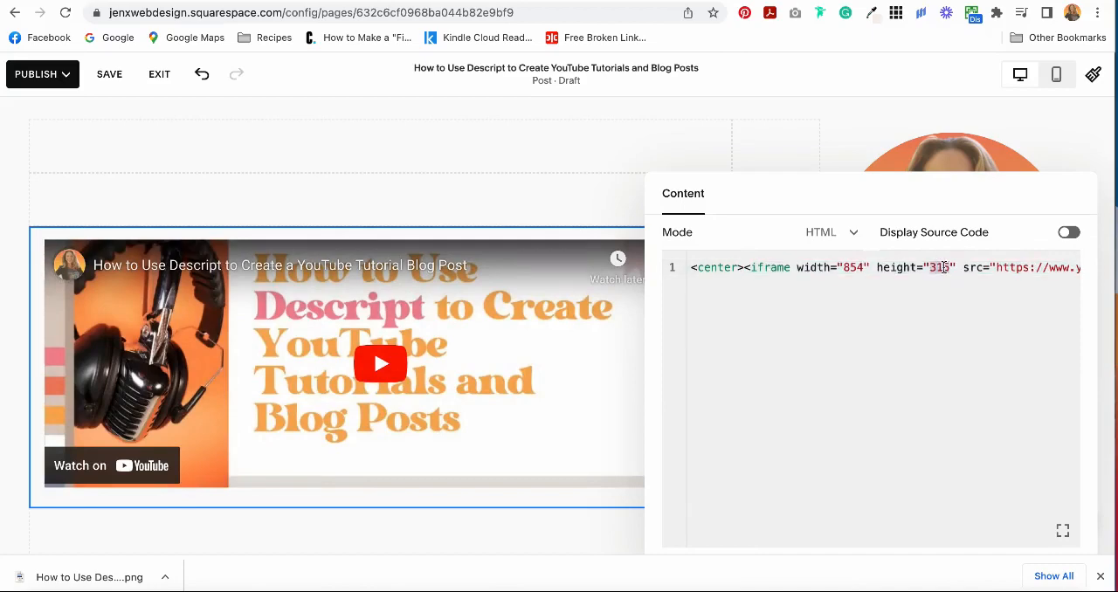
{"action": "type", "text": "480"}
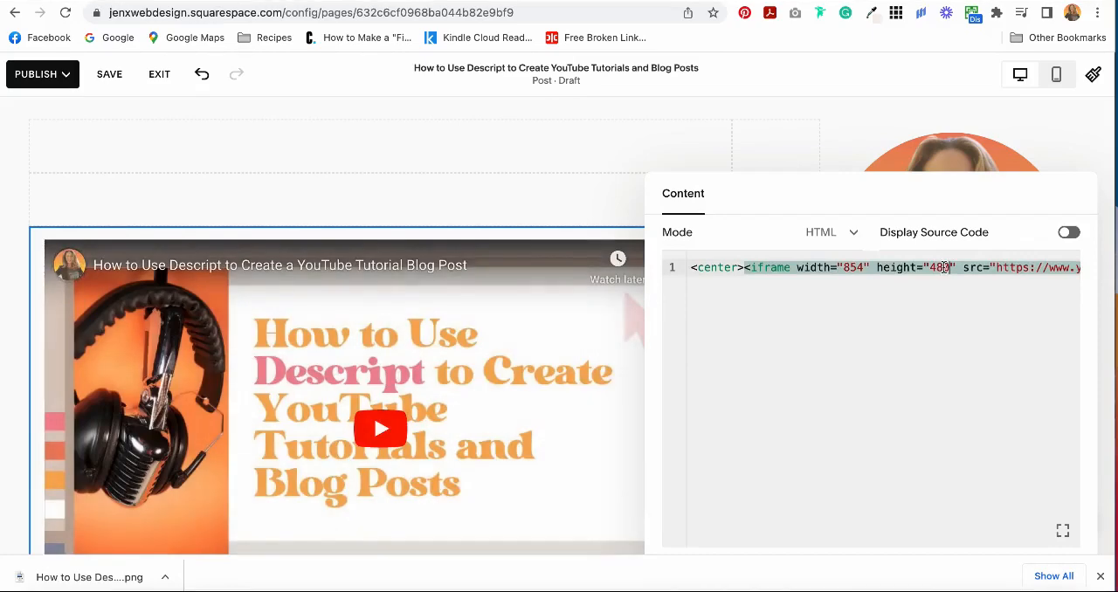
{"action": "left_click", "coordinate": [110, 77]}
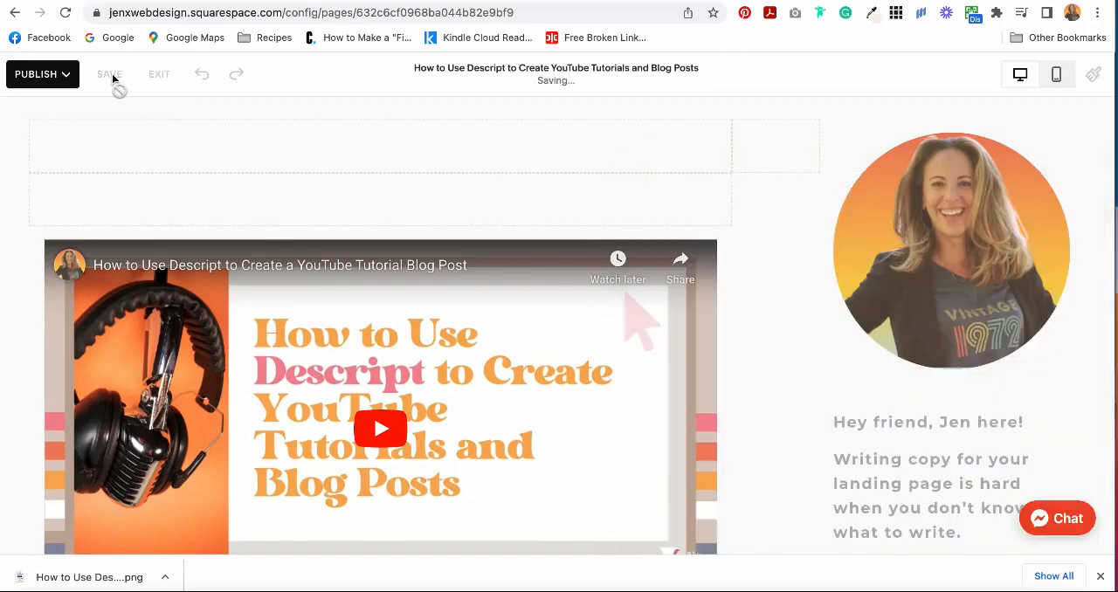
Delete the extra spacer block directly above the embedded video.
{"action": "right_click", "coordinate": [45, 142]}
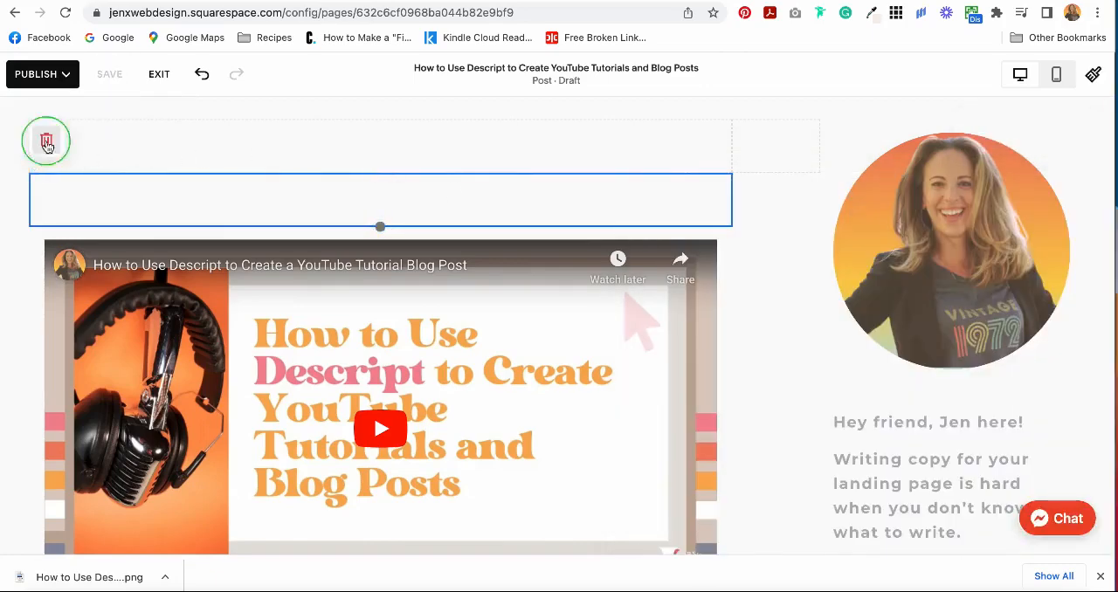
{"action": "left_click", "coordinate": [249, 160]}
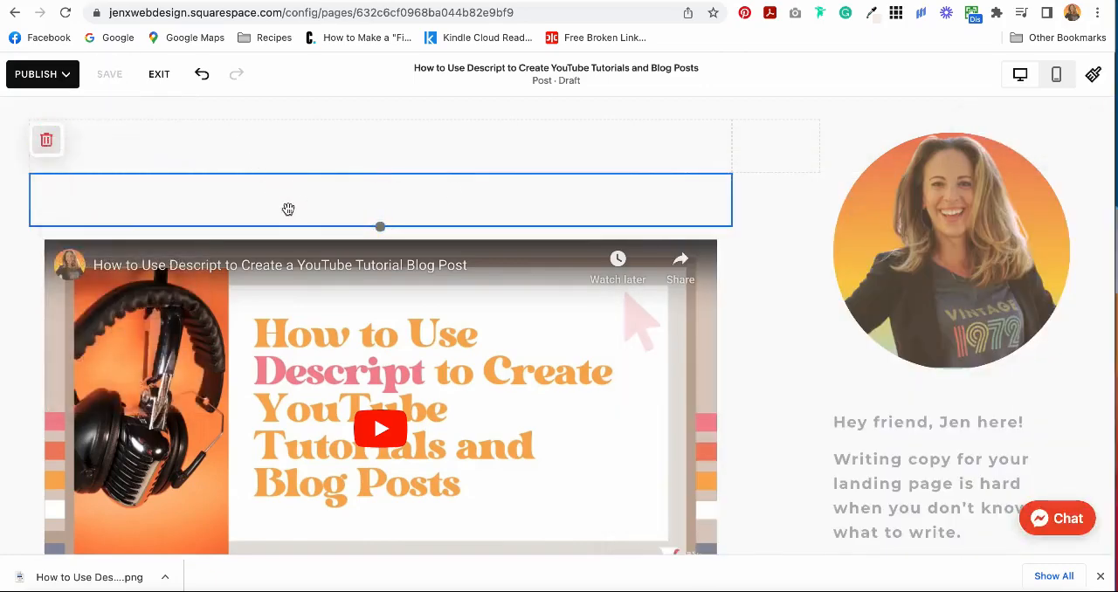
{"action": "left_click", "coordinate": [49, 144]}
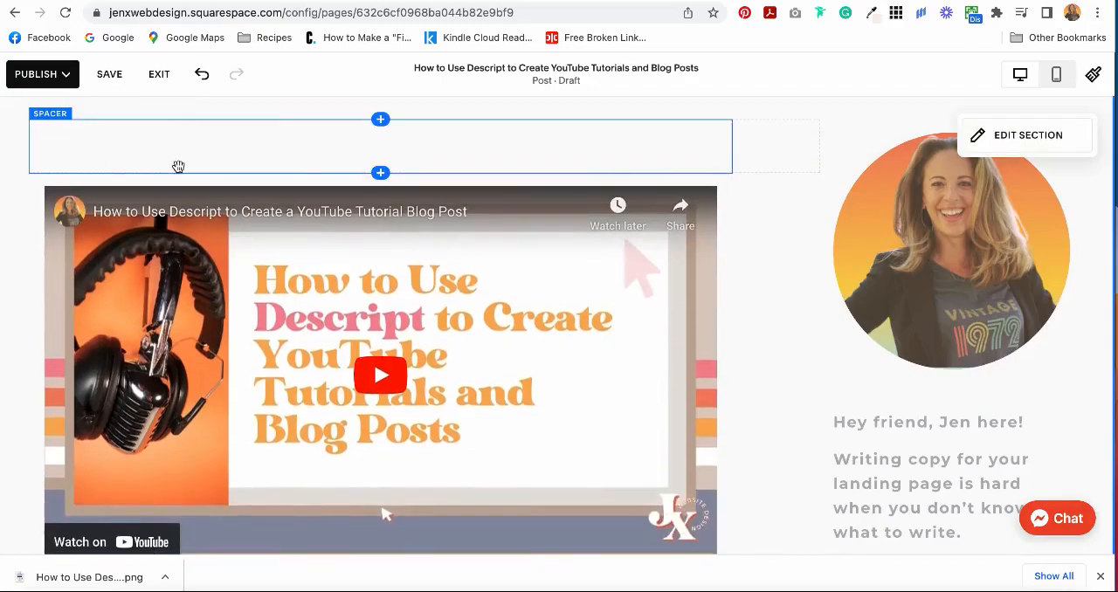
Select all the text in the body block starting "Inside the training modules" below the template suggestion button.
{"action": "scroll", "coordinate": [174, 163], "scroll_direction": "up", "scroll_amount": 2}
{"action": "scroll", "coordinate": [178, 172], "scroll_direction": "down", "scroll_amount": 1}
{"action": "scroll", "coordinate": [179, 168], "scroll_direction": "down", "scroll_amount": 5}
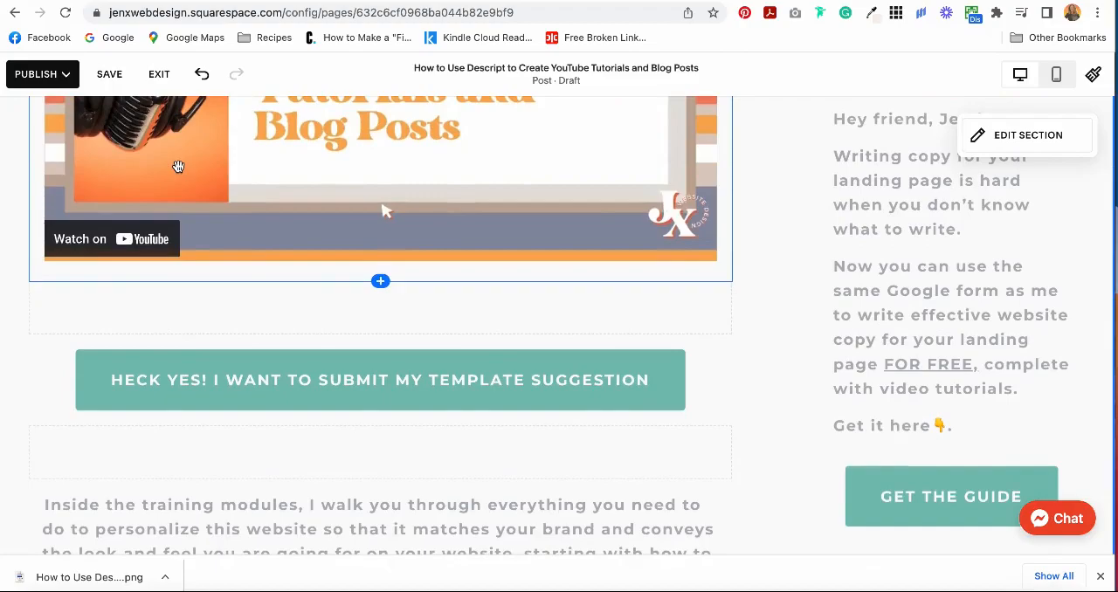
{"action": "scroll", "coordinate": [178, 166], "scroll_direction": "up", "scroll_amount": 2}
{"action": "scroll", "coordinate": [178, 166], "scroll_direction": "down", "scroll_amount": 6}
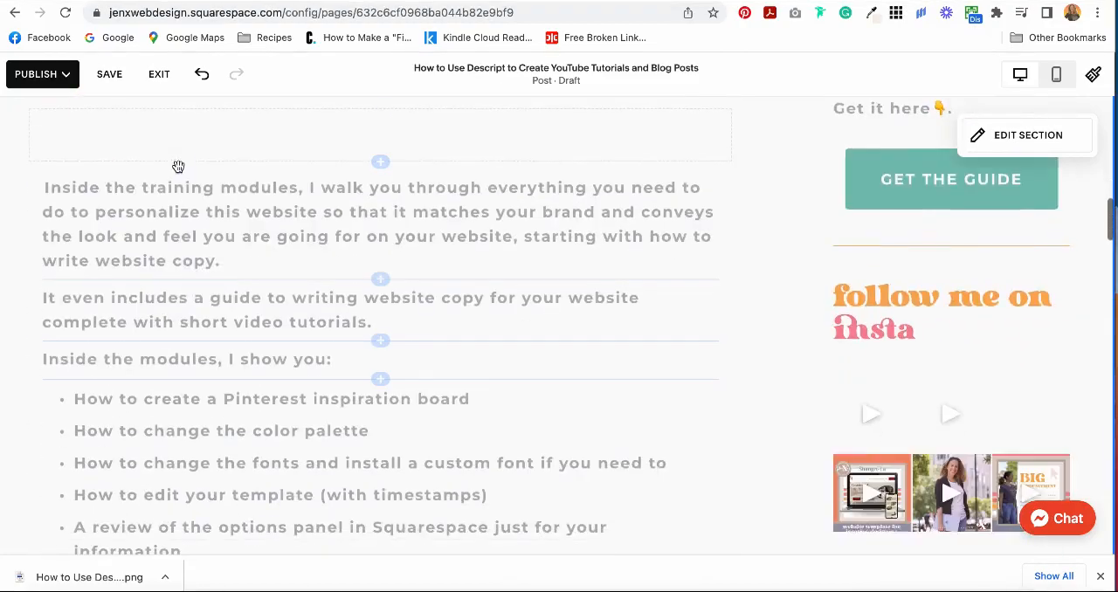
{"action": "left_click", "coordinate": [393, 235]}
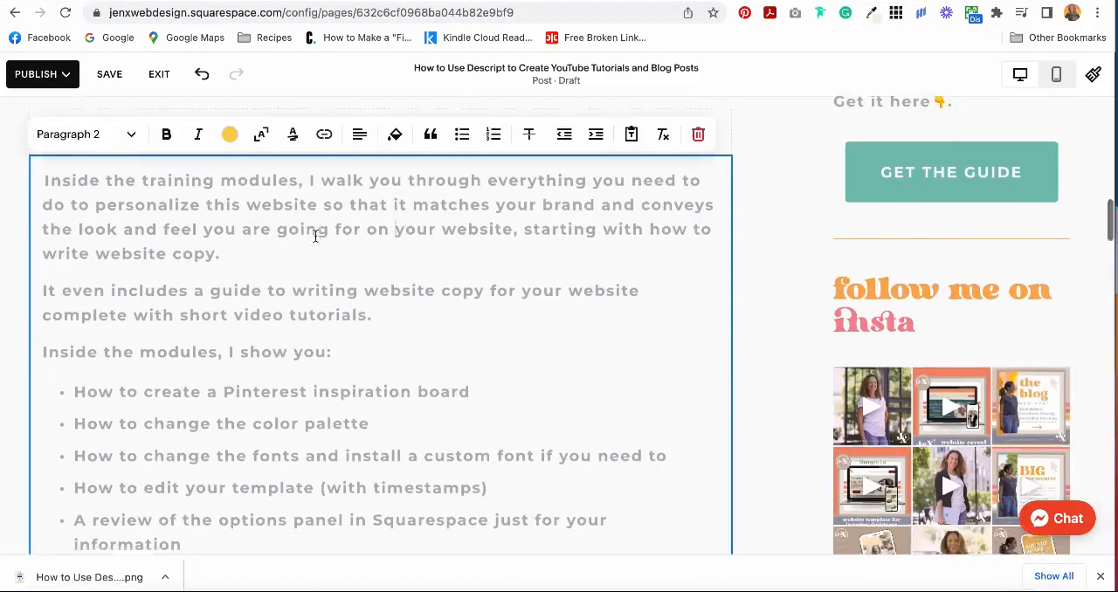
{"action": "scroll", "coordinate": [315, 235], "scroll_direction": "down", "scroll_amount": 3}
{"action": "scroll", "coordinate": [315, 236], "scroll_direction": "up", "scroll_amount": 4}
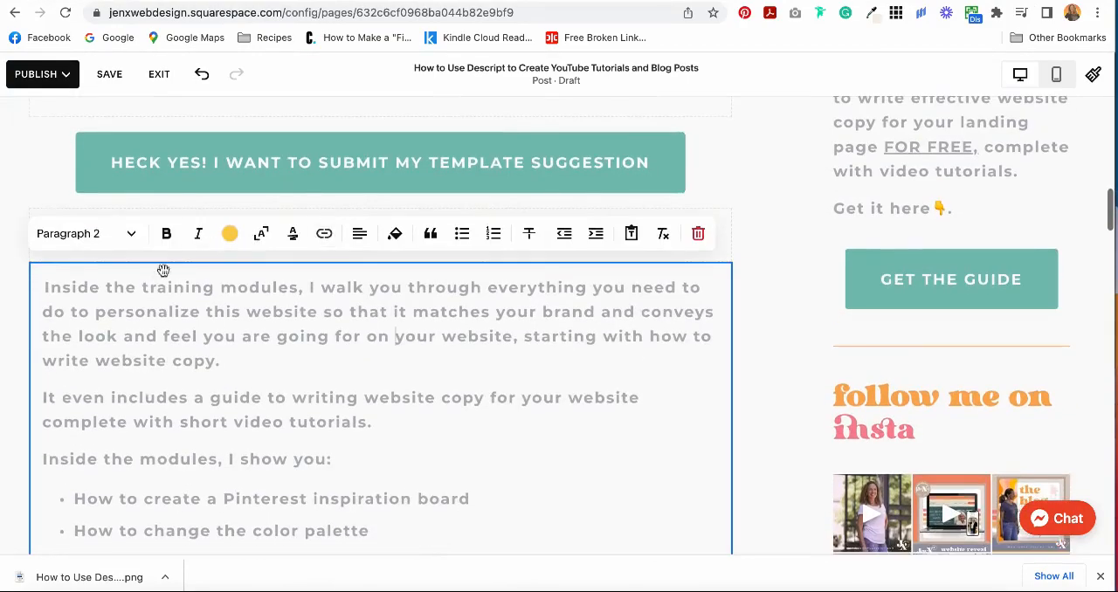
{"action": "double_click", "coordinate": [258, 290]}
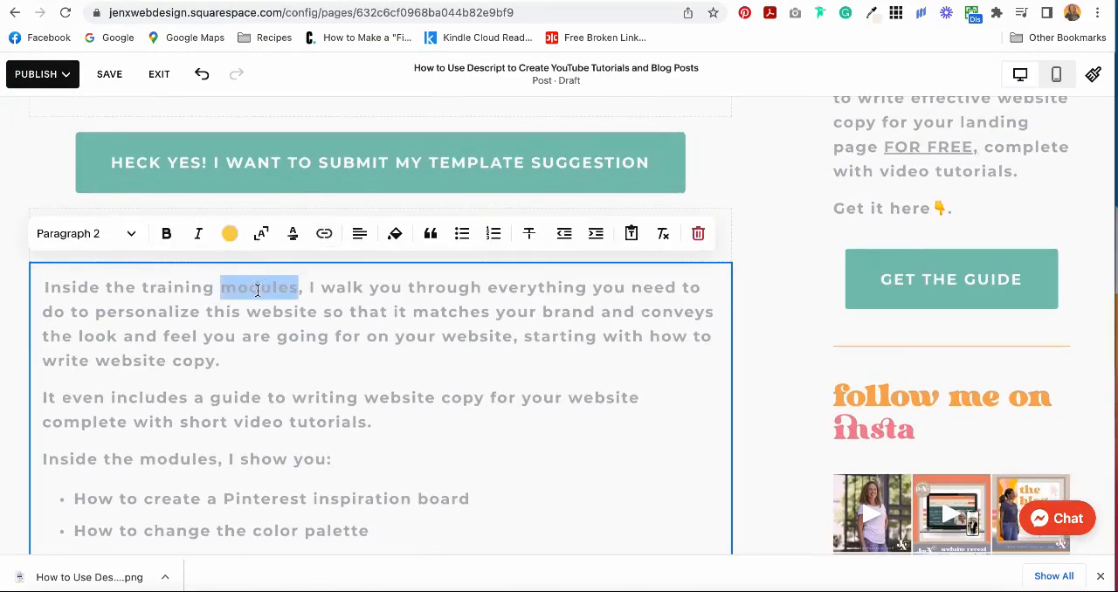
{"action": "key", "text": "ctrl+a"}
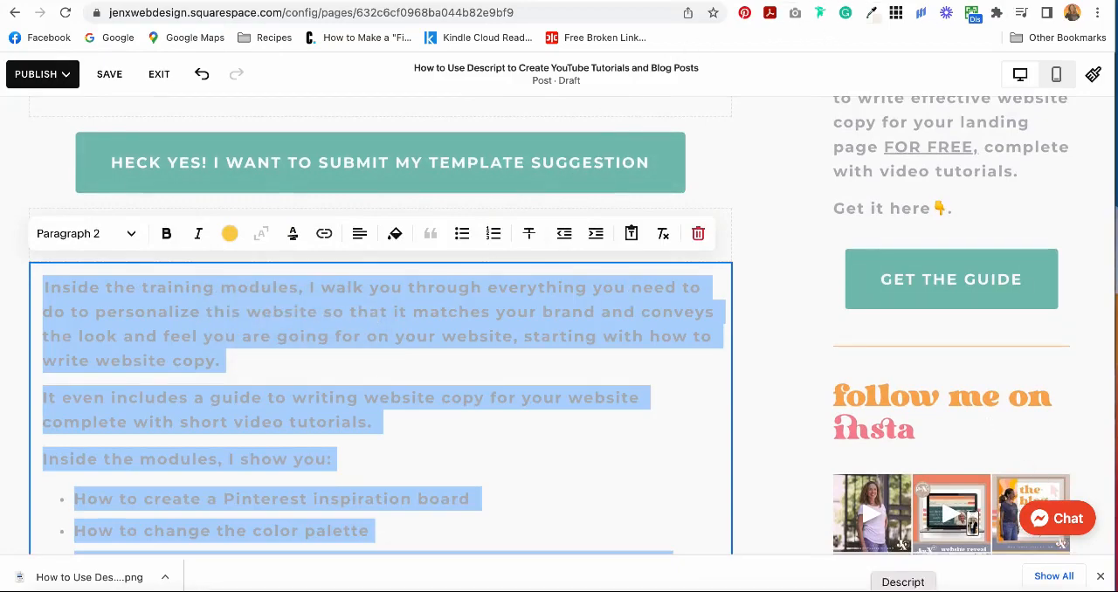
Switch to Descript and open the project "How to Use Descript to Create YouTube Tutorials and Blog Posts".
{"action": "left_click", "coordinate": [904, 590]}
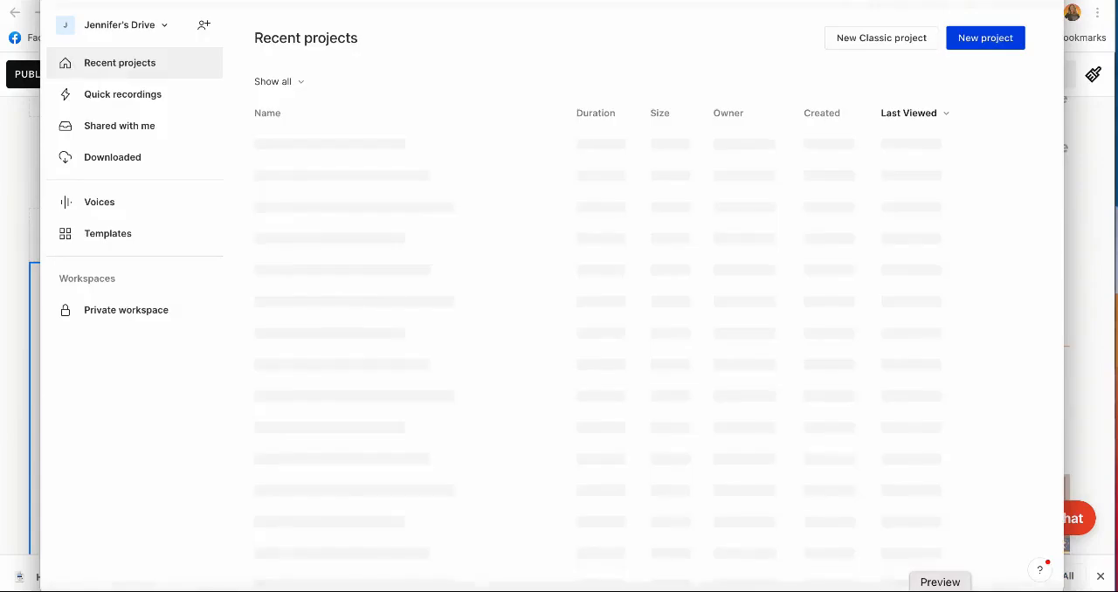
{"action": "left_click", "coordinate": [347, 146]}
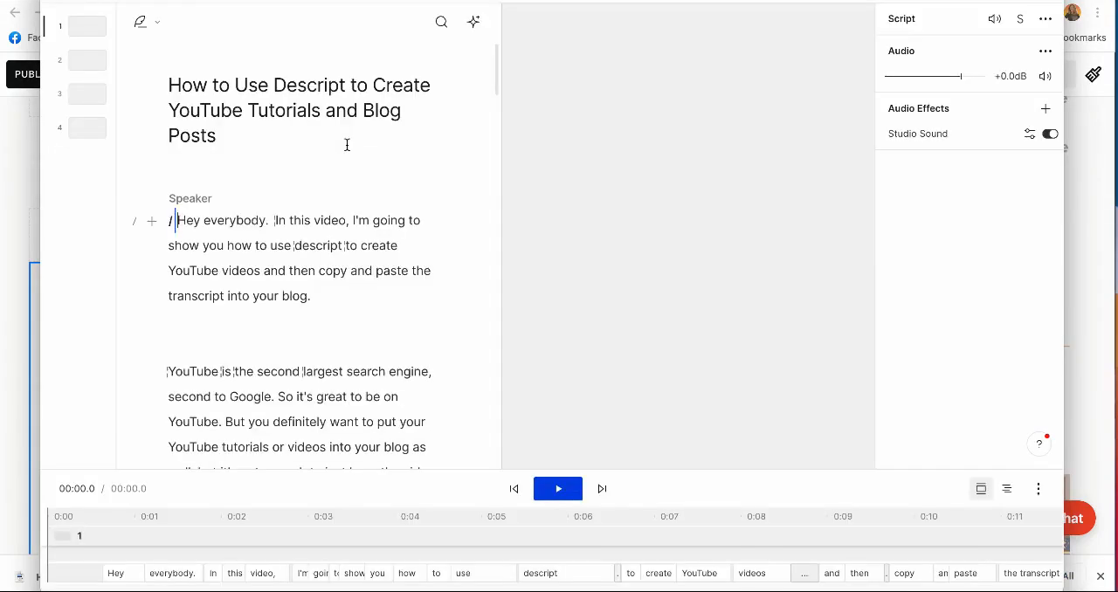
Copy the project's entire Descript transcript, switch back to the Squarespace post, and replace the selected "Inside the training modules" body text with it.
{"action": "double_click", "coordinate": [190, 220]}
{"action": "key", "text": "ctrl+a"}
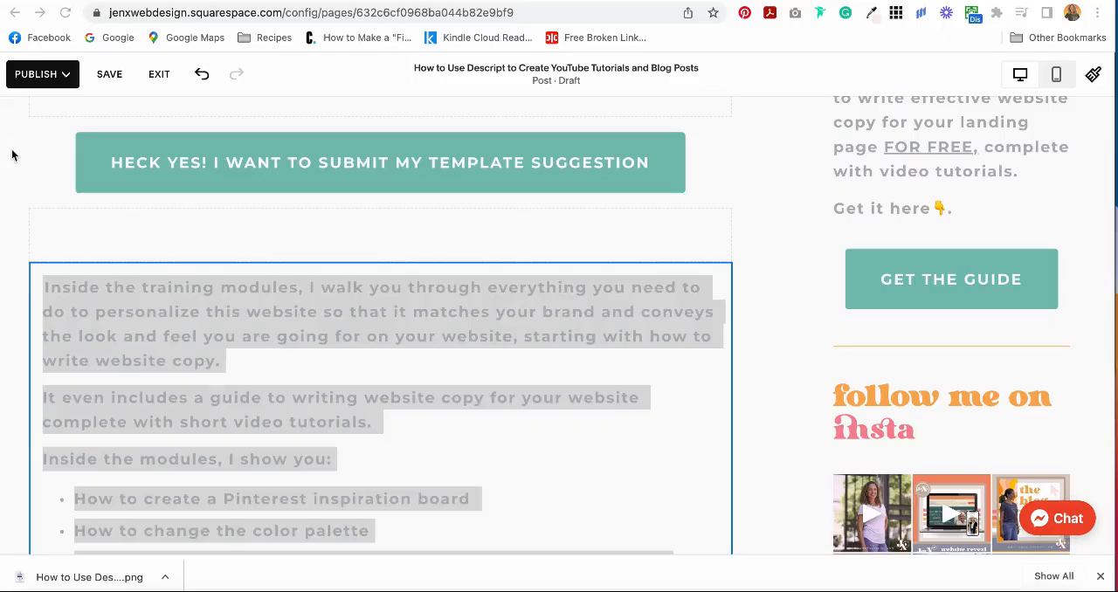
{"action": "left_click", "coordinate": [5, 160]}
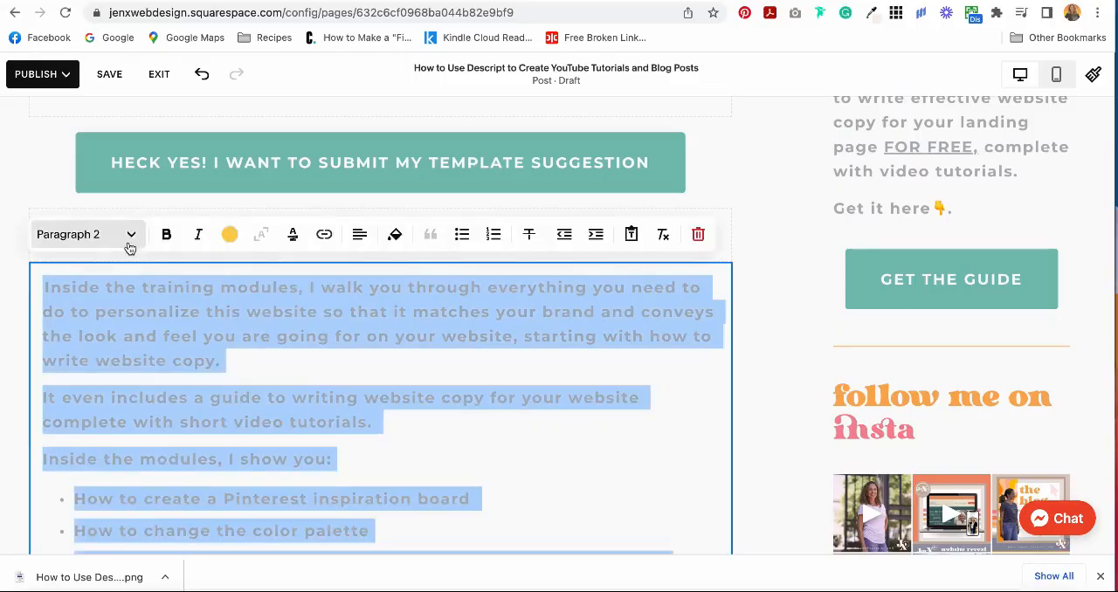
{"action": "key", "text": "super+v"}
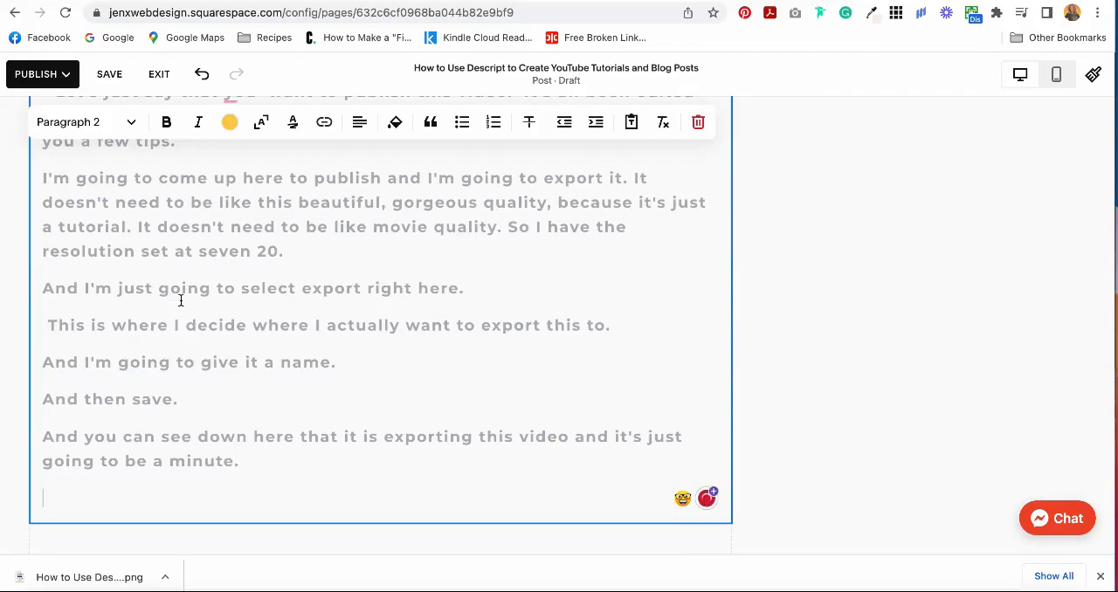
Remove the pin emoji and leading space before "Hey everybody" in the transcript text block, keeping that block open for editing.
{"action": "scroll", "coordinate": [181, 301], "scroll_direction": "up", "scroll_amount": 5}
{"action": "scroll", "coordinate": [181, 301], "scroll_direction": "up", "scroll_amount": 10}
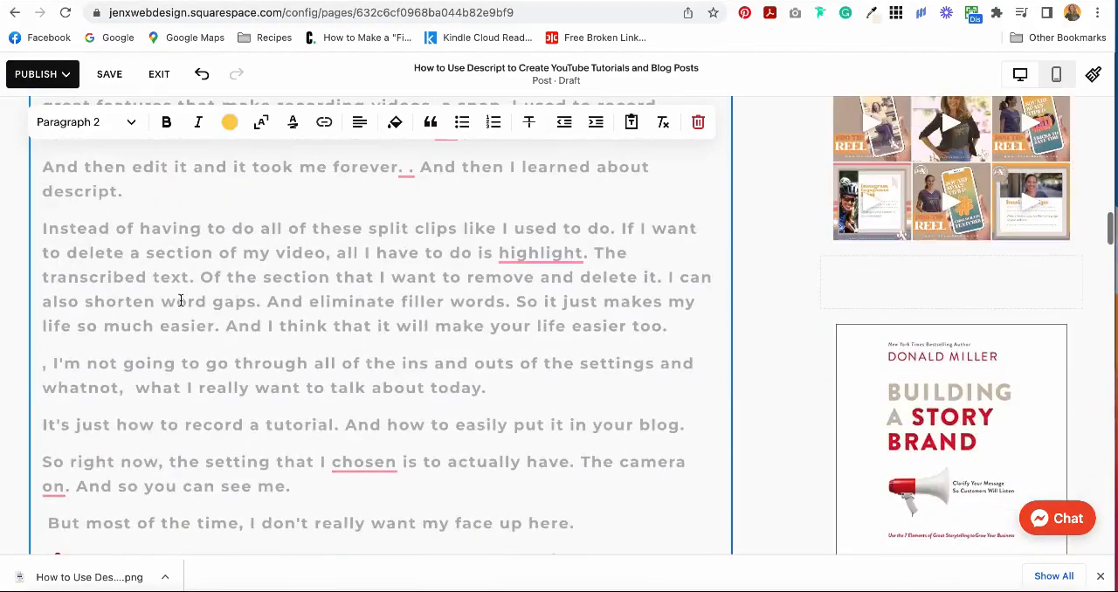
{"action": "scroll", "coordinate": [181, 300], "scroll_direction": "up", "scroll_amount": 10}
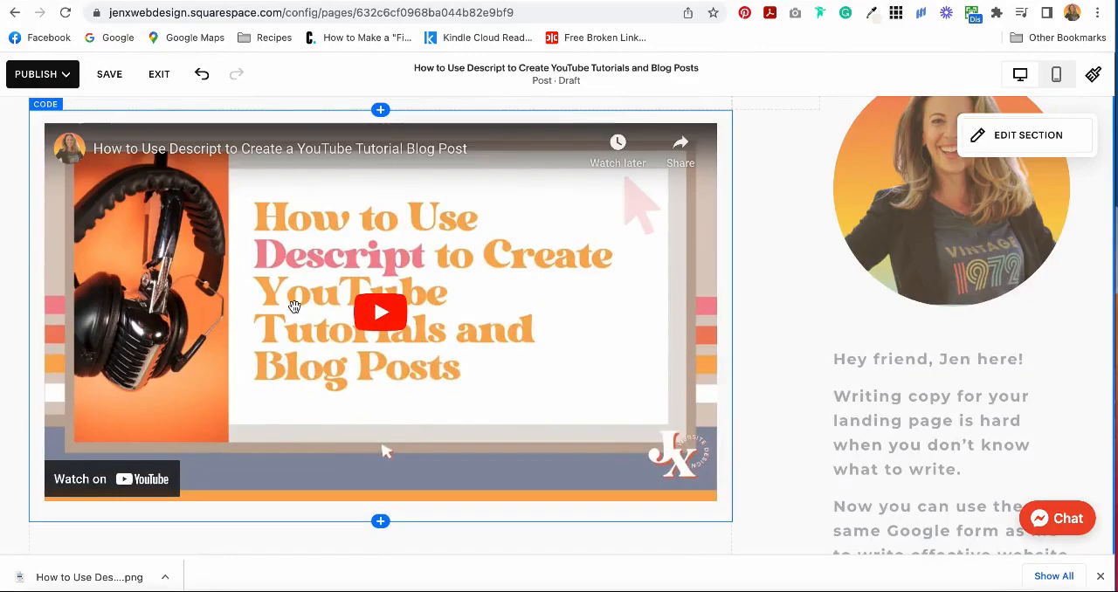
{"action": "scroll", "coordinate": [295, 306], "scroll_direction": "down", "scroll_amount": 4}
{"action": "scroll", "coordinate": [294, 306], "scroll_direction": "down", "scroll_amount": 6}
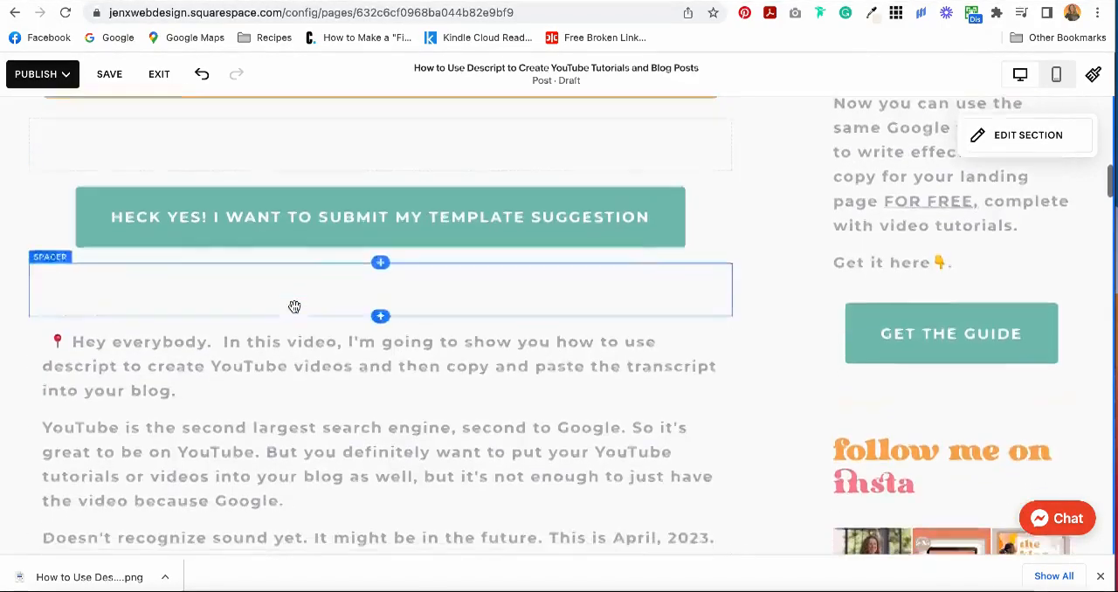
{"action": "left_click", "coordinate": [199, 261]}
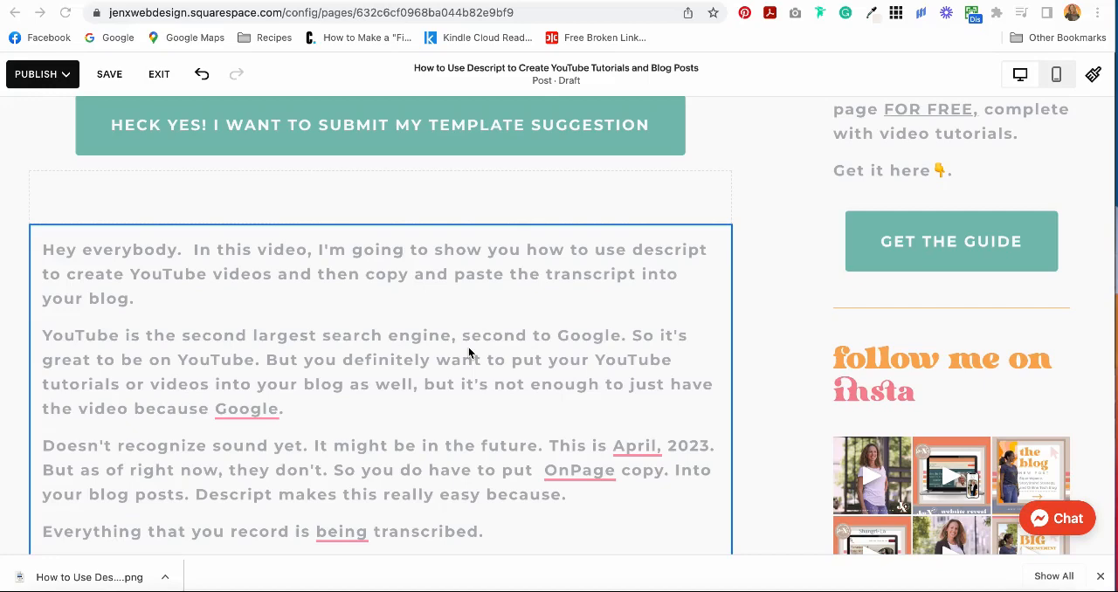
{"action": "left_click", "coordinate": [136, 258]}
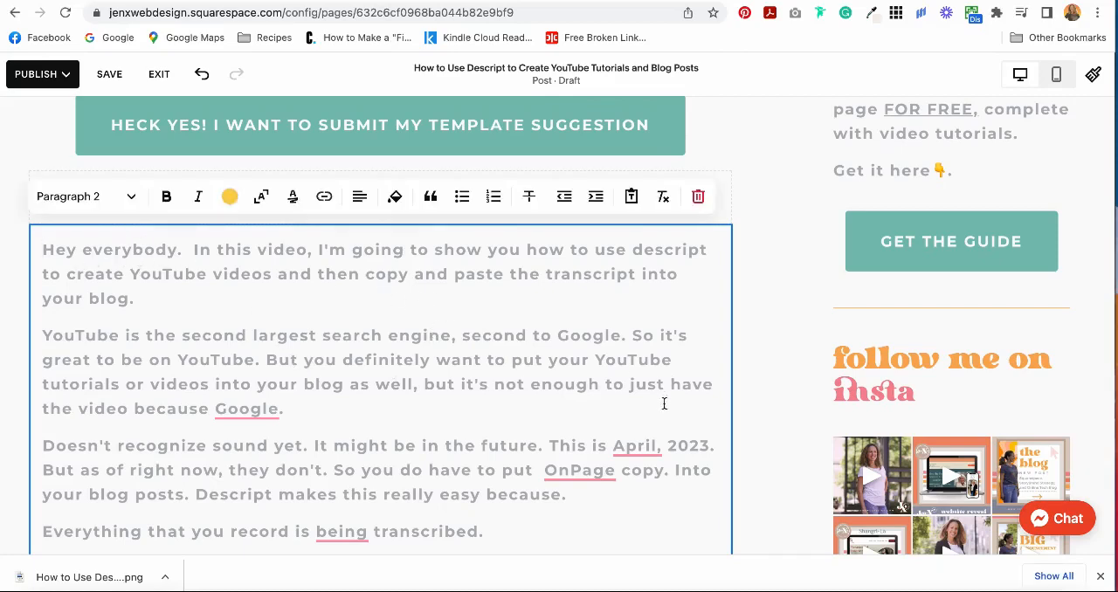